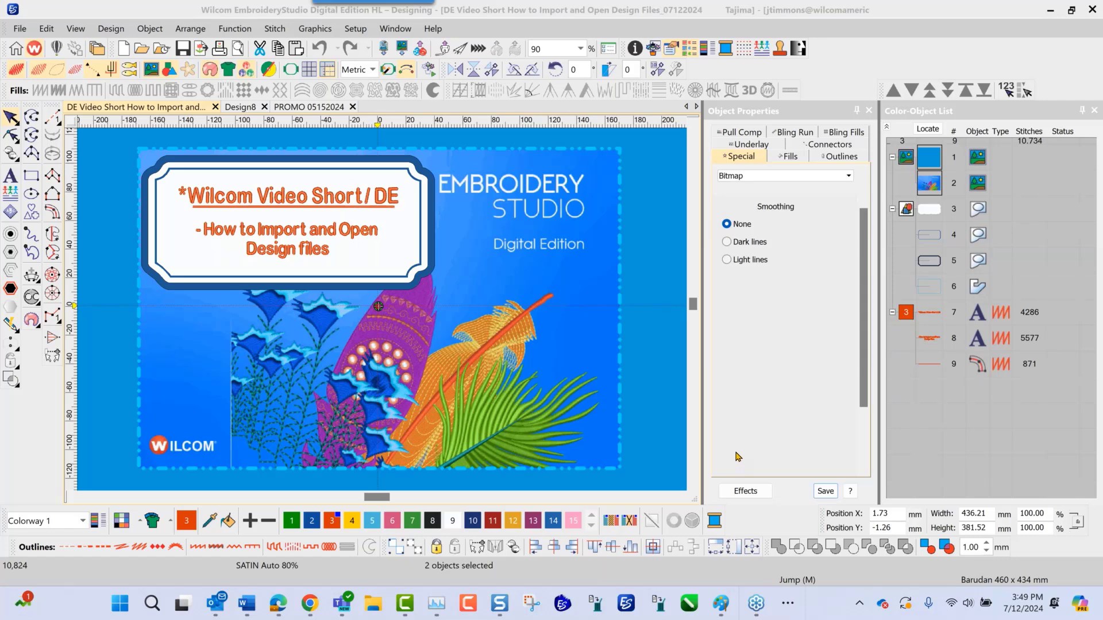
From the blank Design8, open Water Lily.EMB from the 01A_2021 WILCOM ONLINE TRAINING folder on drive D.
left_click(241, 108)
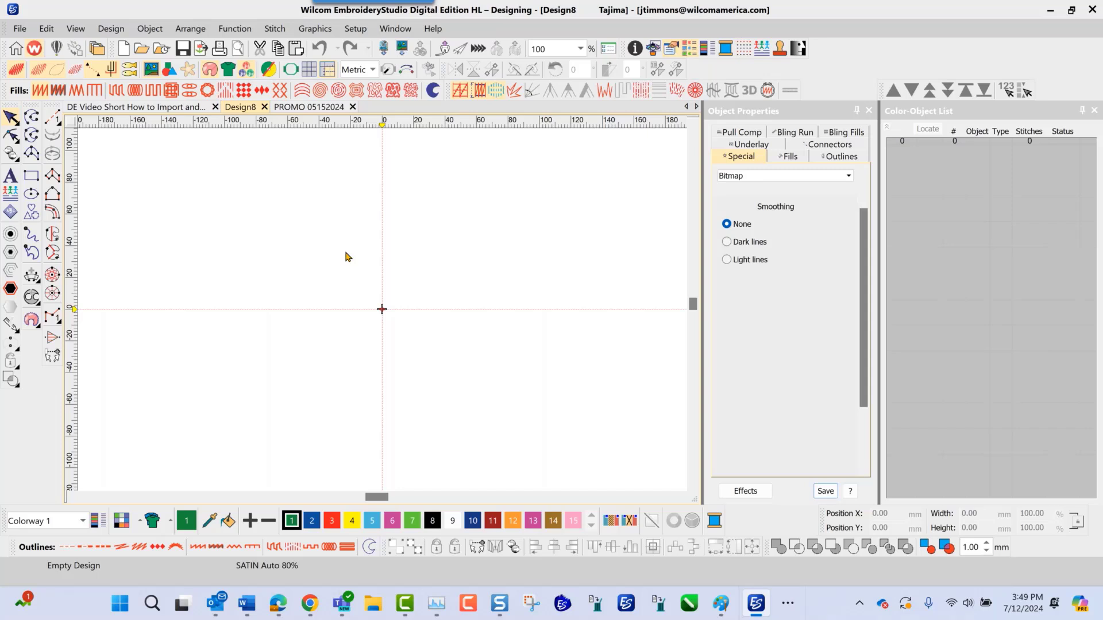
left_click(20, 30)
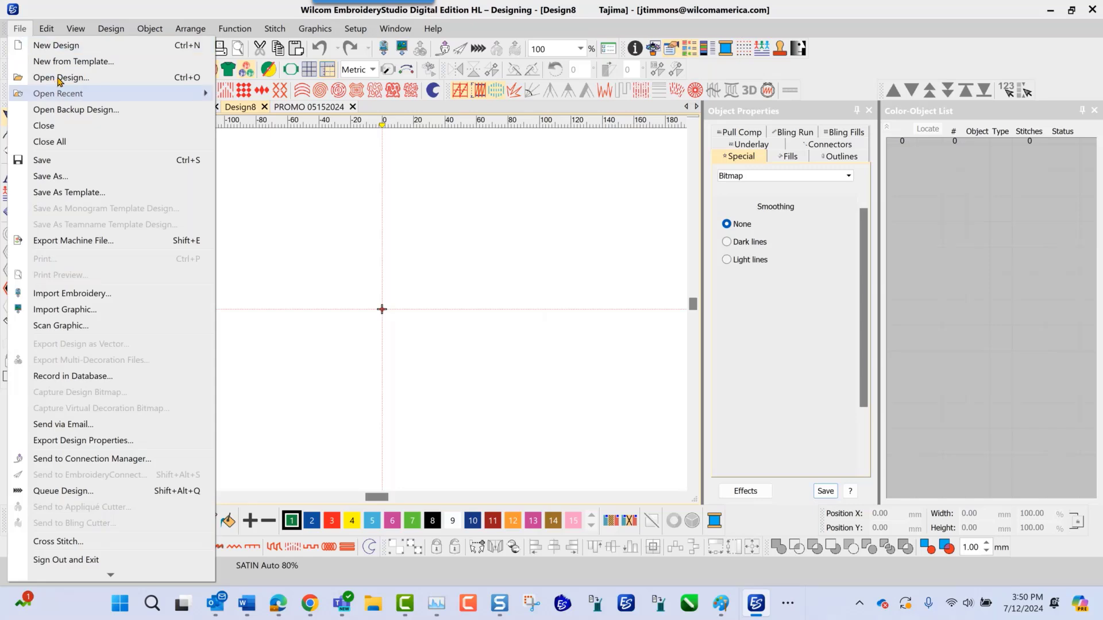
left_click(55, 78)
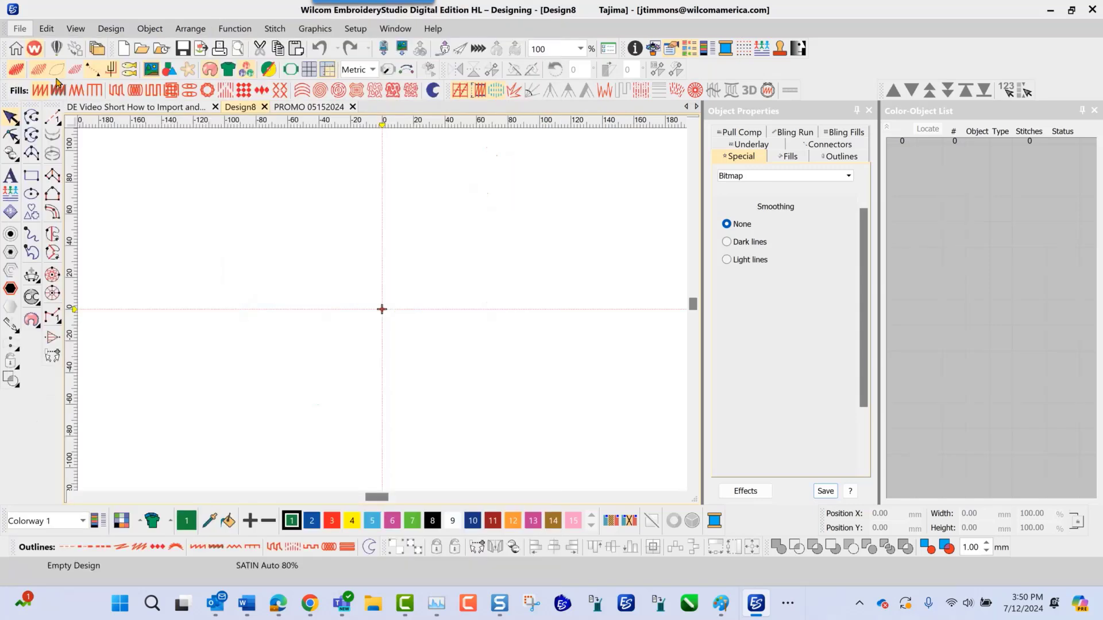
left_click(18, 29)
left_click(56, 78)
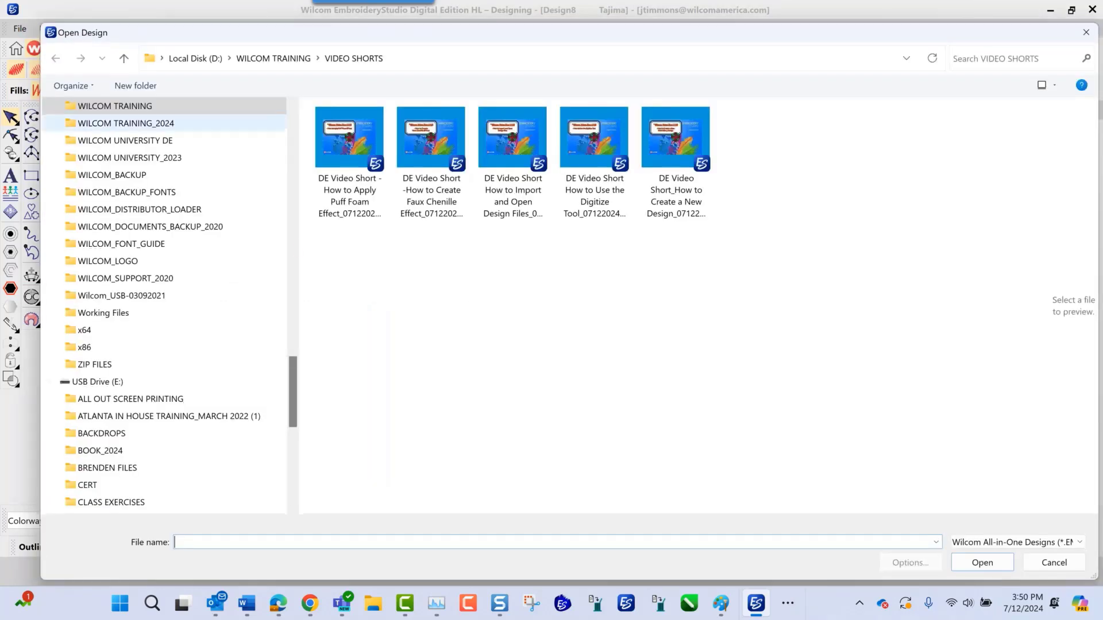
left_click_drag(289, 382, 287, 167)
left_click(147, 318)
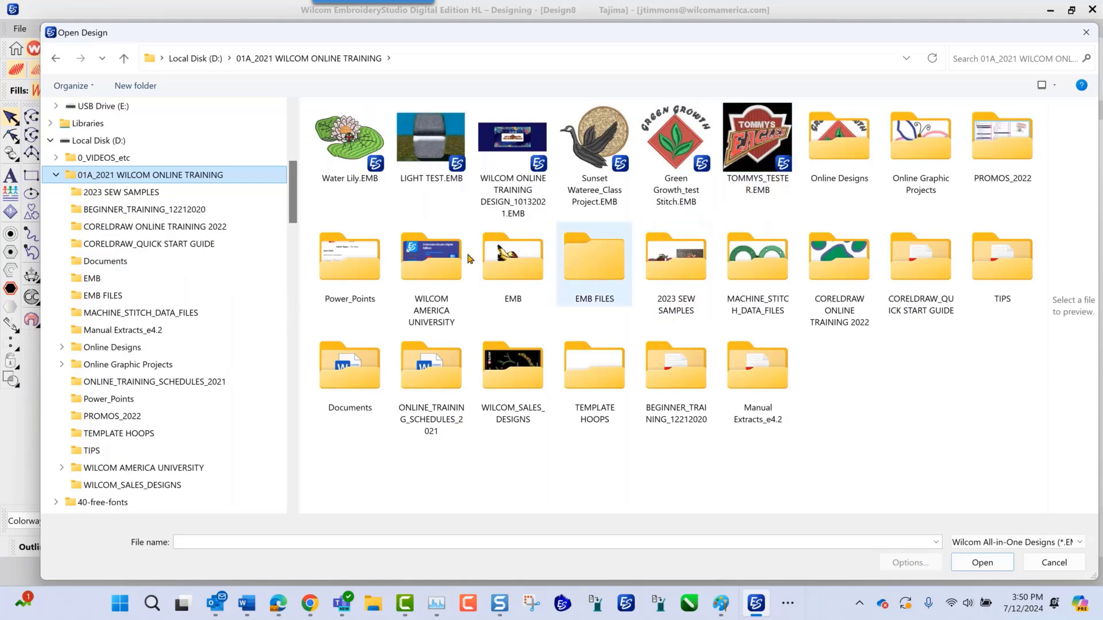
left_click(354, 144)
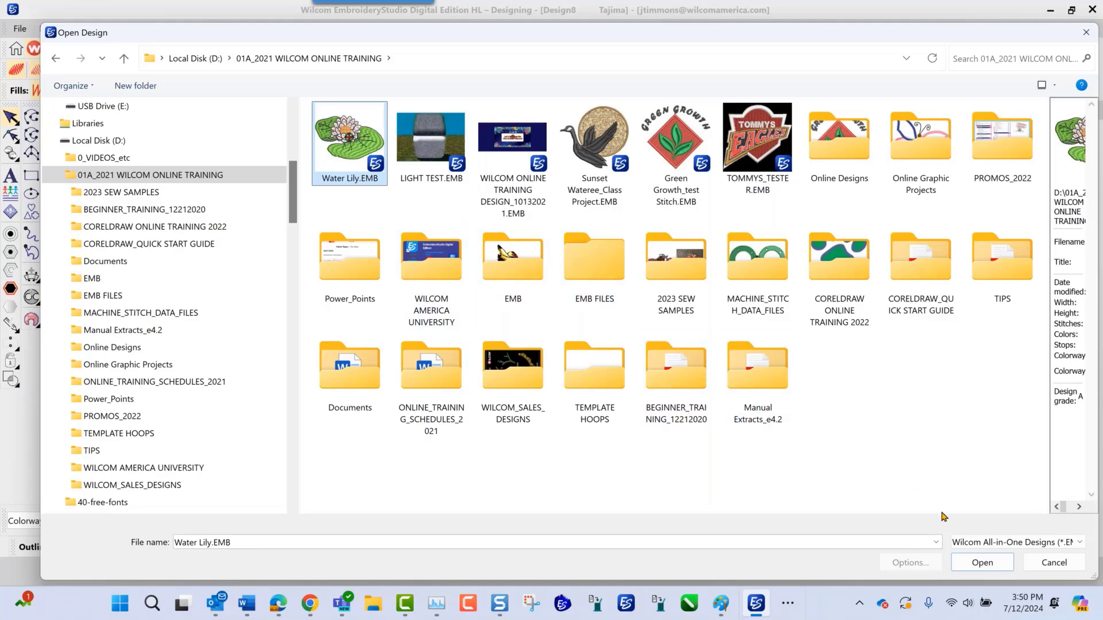
left_click(982, 563)
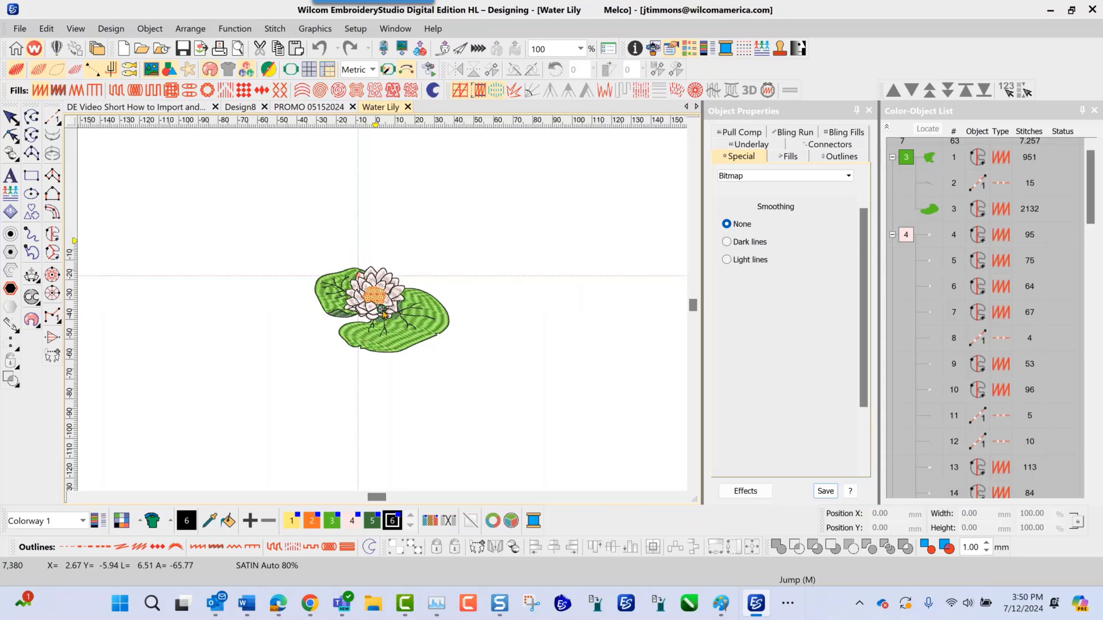
Examine the Water Lily design's information for its size, stitches, colors, trims and EMB grade.
scroll(383, 315, "up", 2)
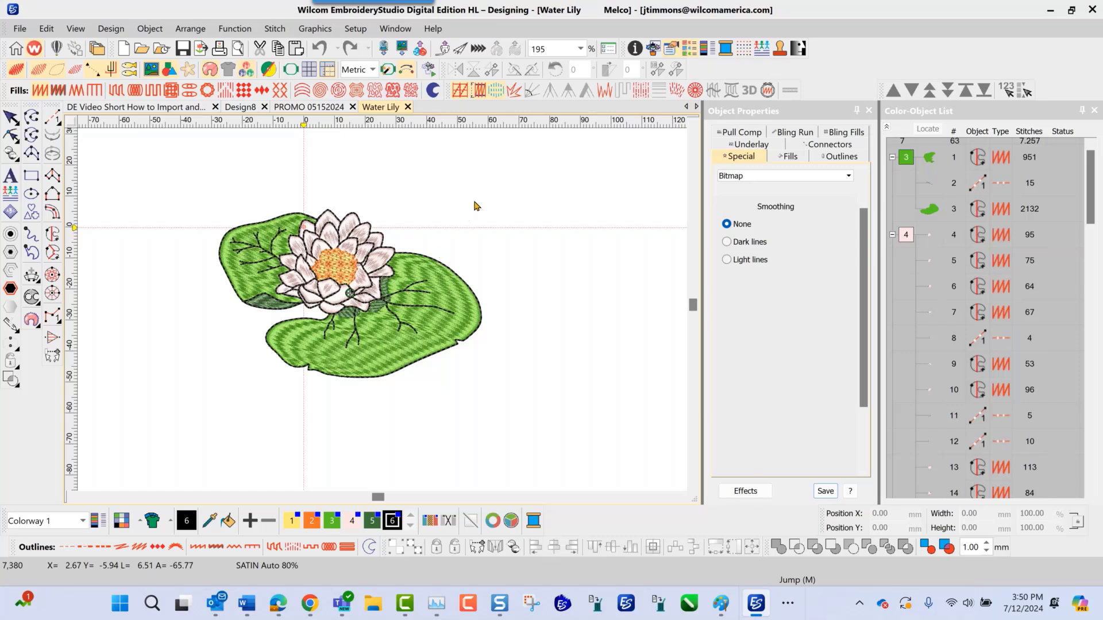
left_click(636, 49)
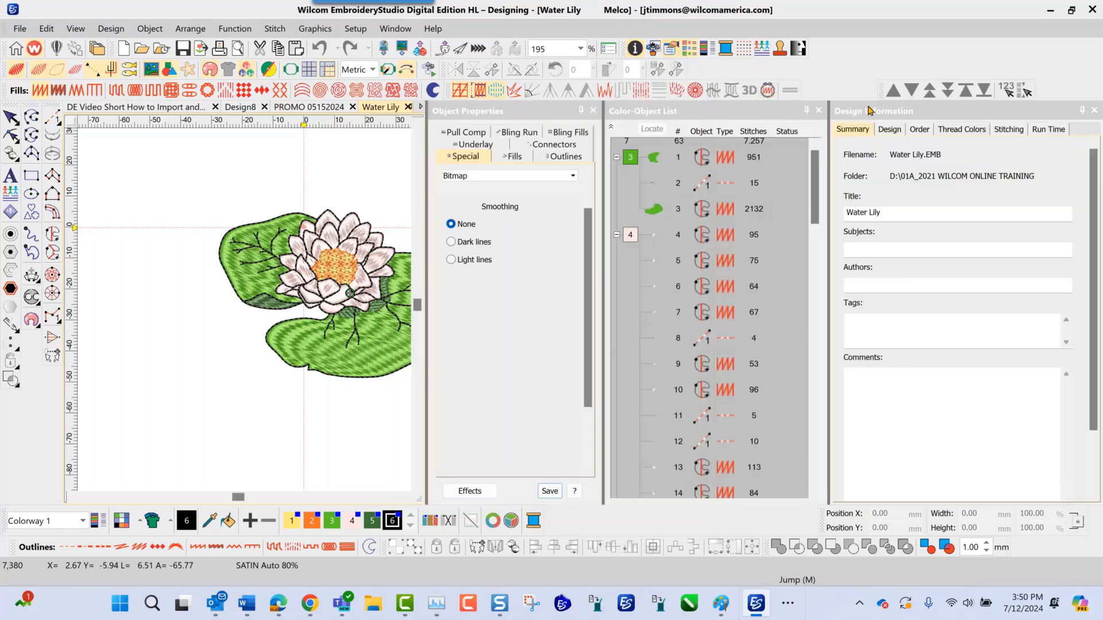
left_click(889, 130)
scroll(914, 208, "down", 2)
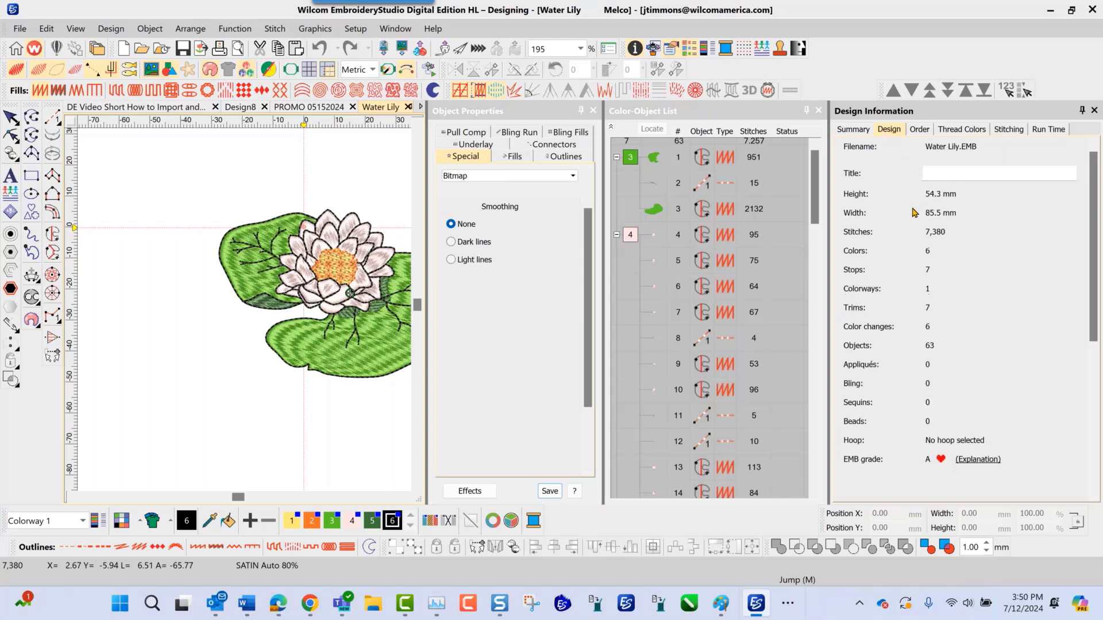
scroll(909, 224, "down", 1)
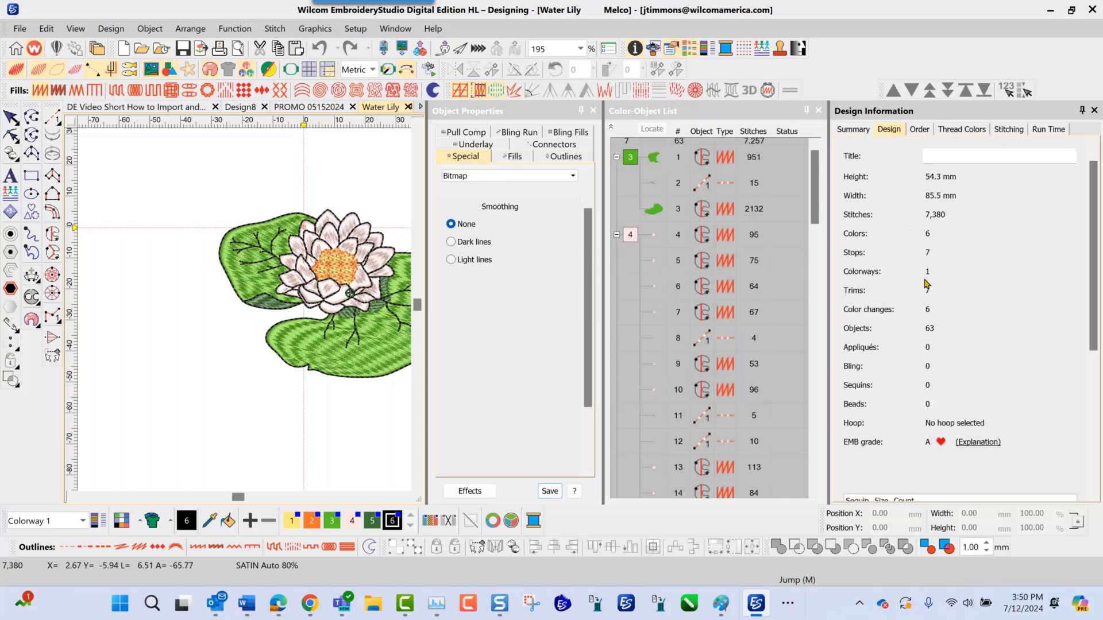
left_click(926, 442)
left_click(866, 443)
left_click(867, 443)
left_click(868, 443)
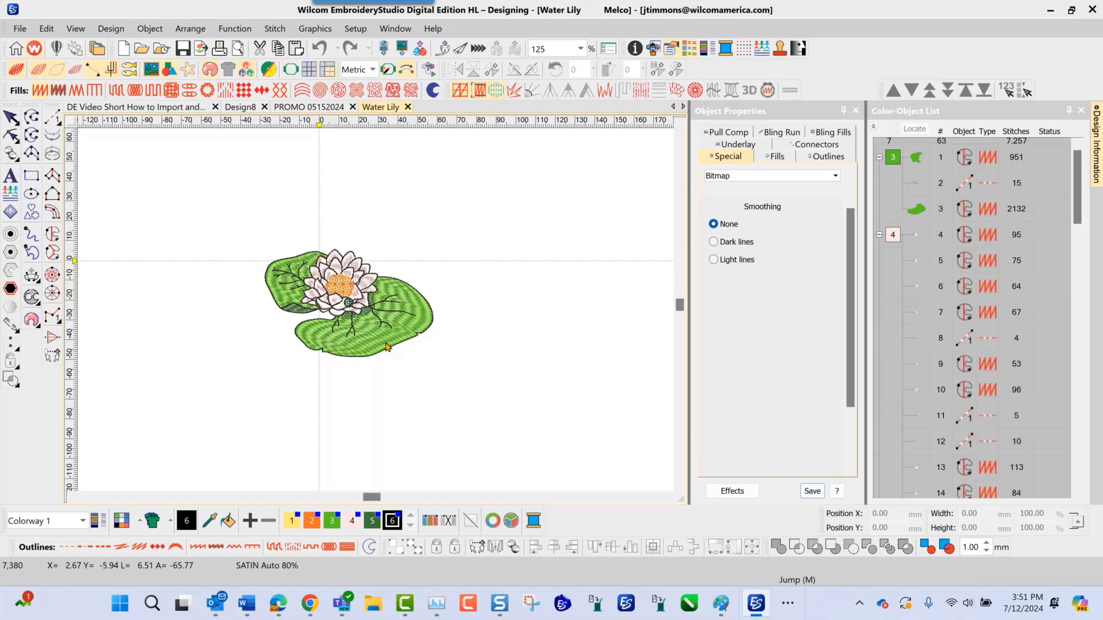
Open the fish design DE Digitizing a Design from a Graphic PROJECT 07102024 from the recently used designs.
left_click(20, 30)
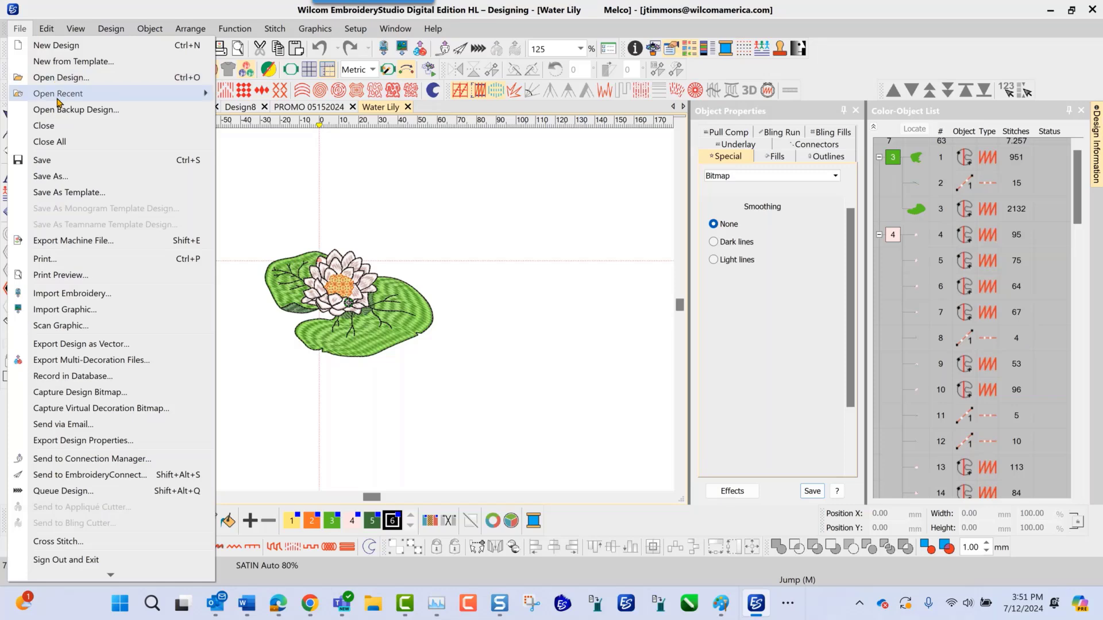
mouse_move(58, 98)
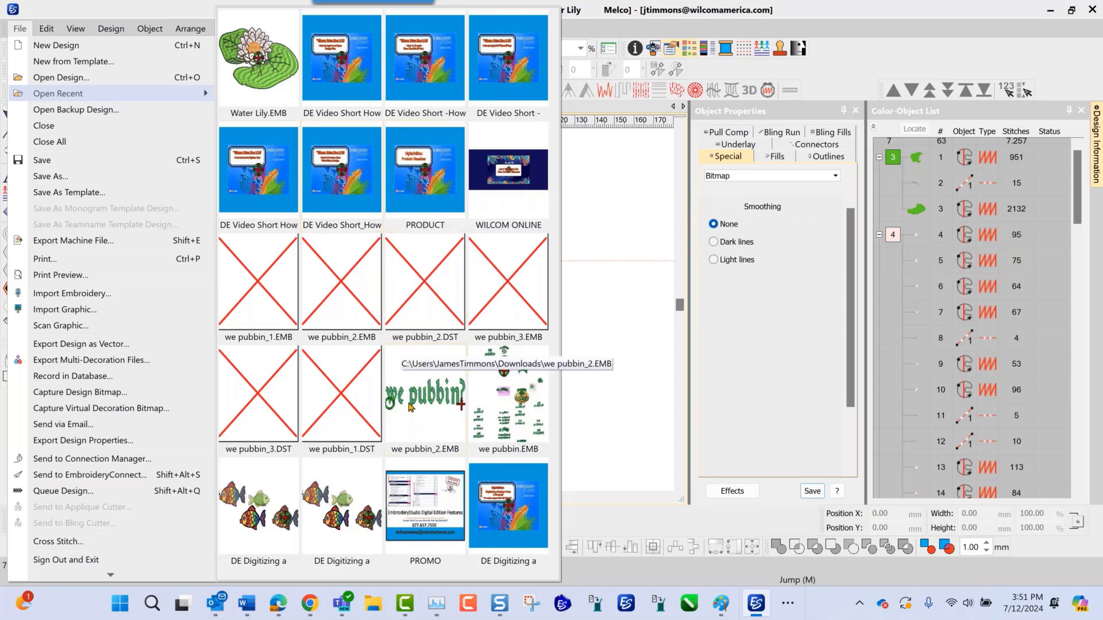
left_click(267, 496)
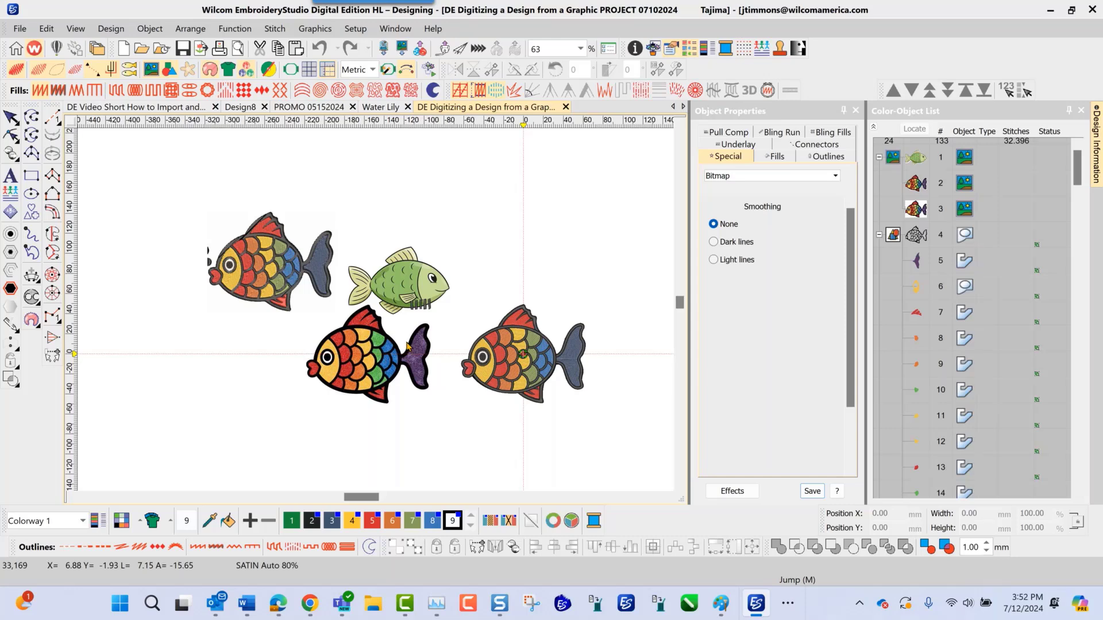
Import the Green Growth embroidery design from the Online Designs folder into the open fish design.
left_click(20, 29)
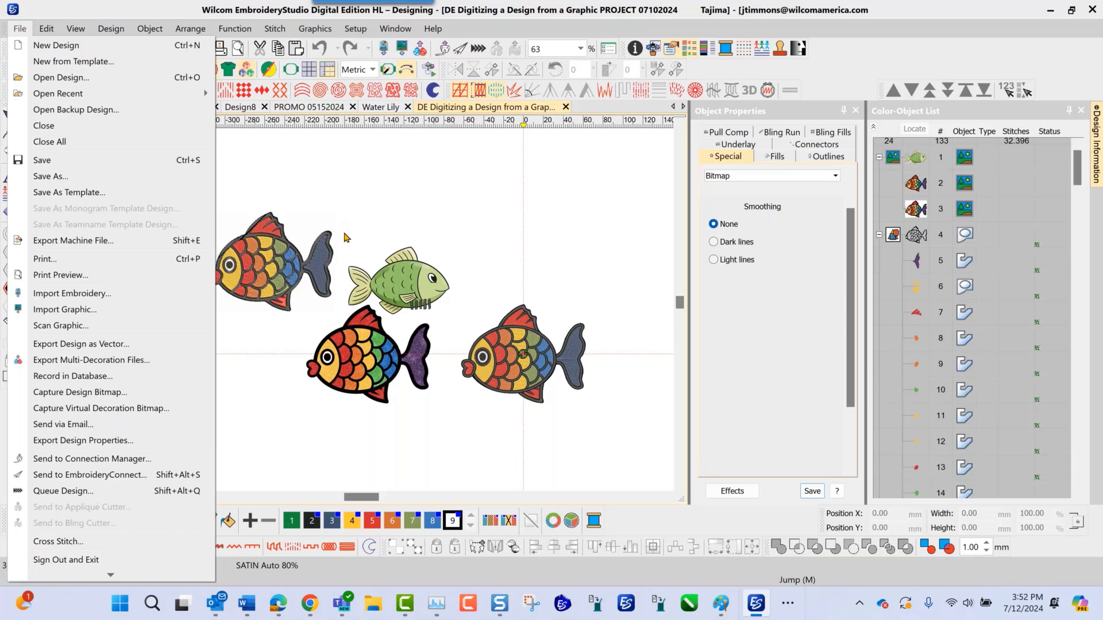
key("Down")
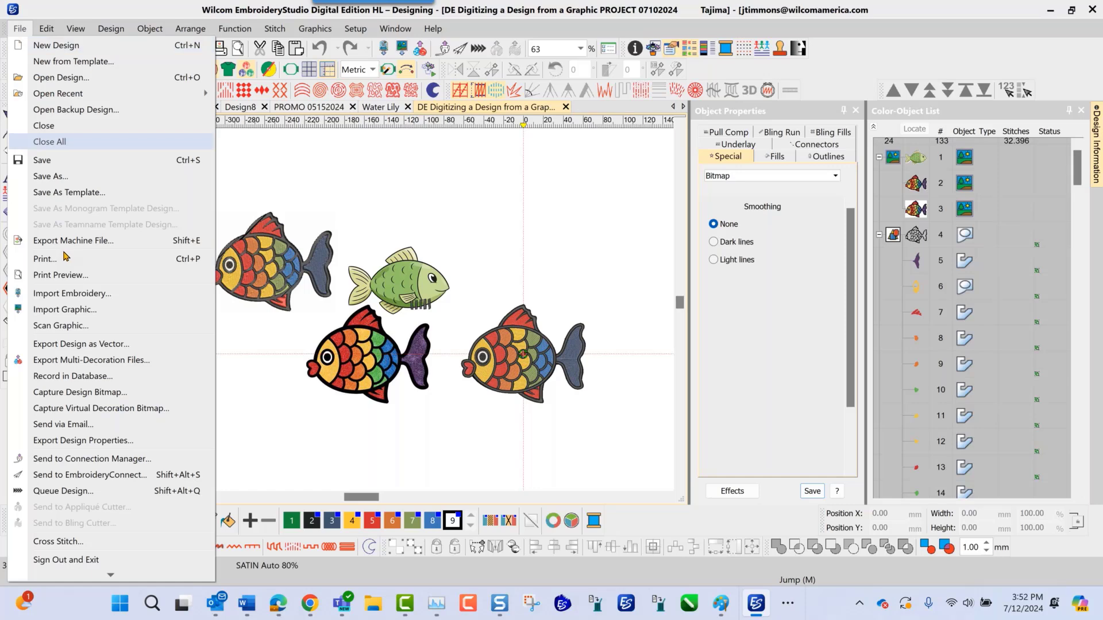
left_click(88, 299)
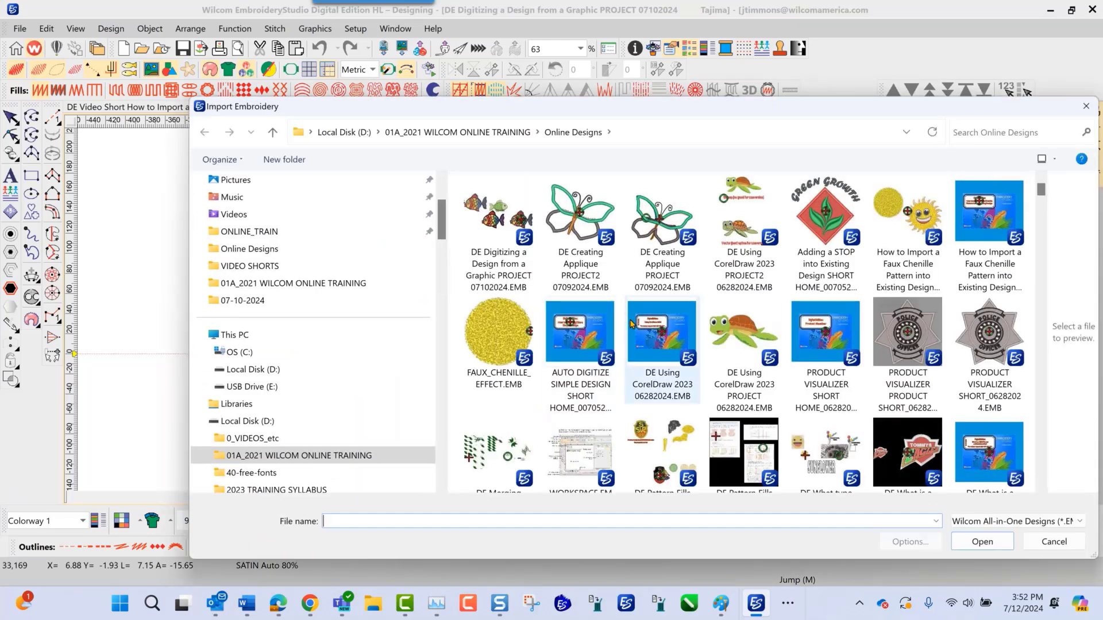
scroll(630, 324, "down", 2)
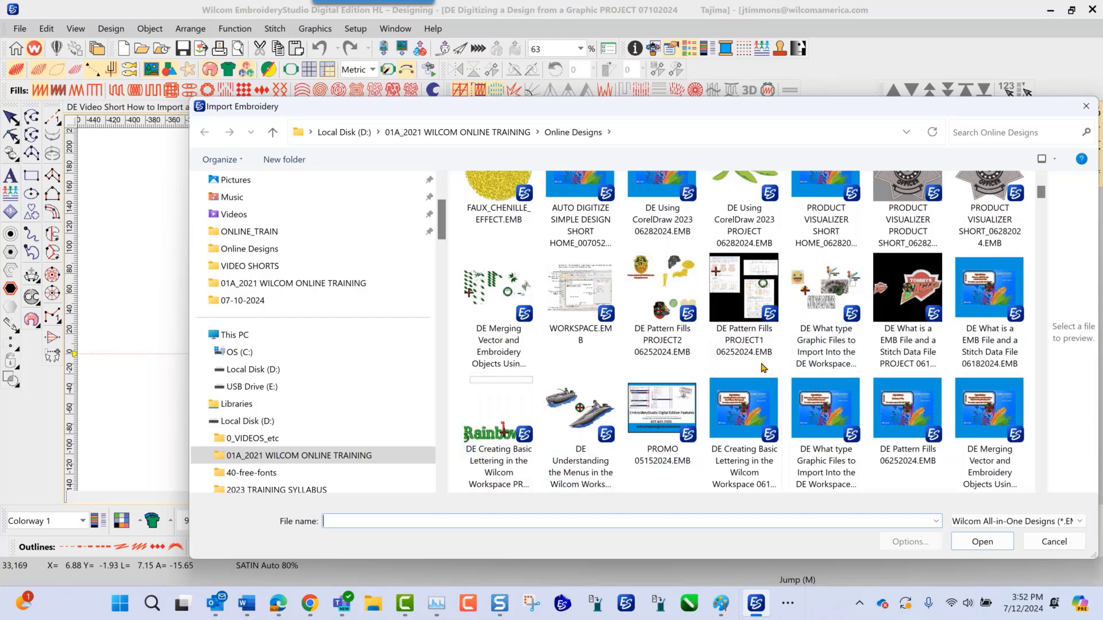
scroll(763, 367, "up", 2)
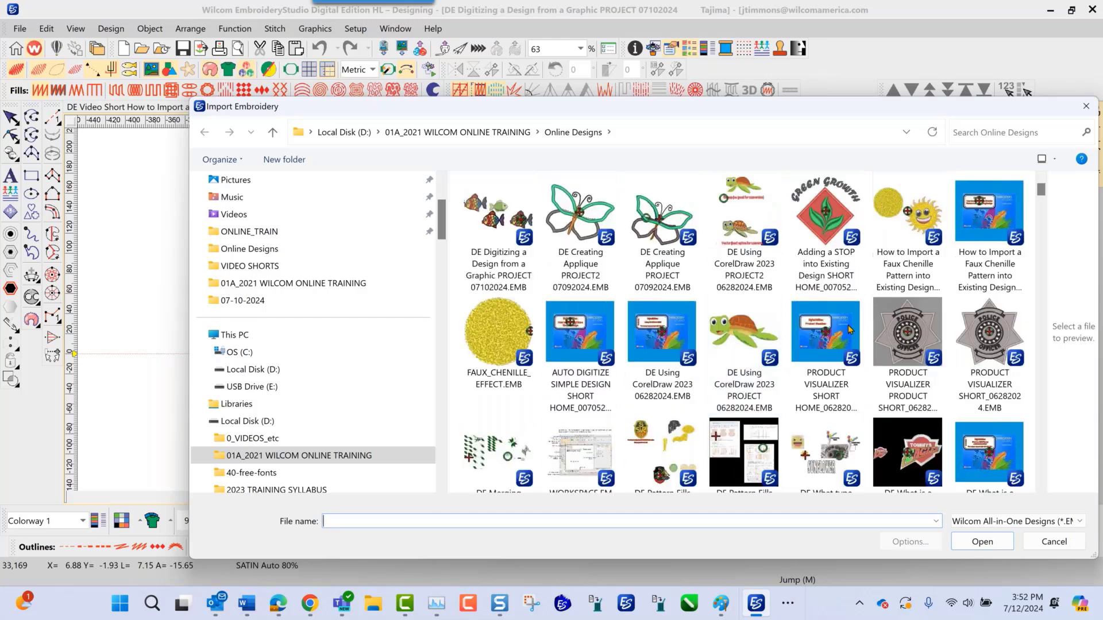
double_click(829, 215)
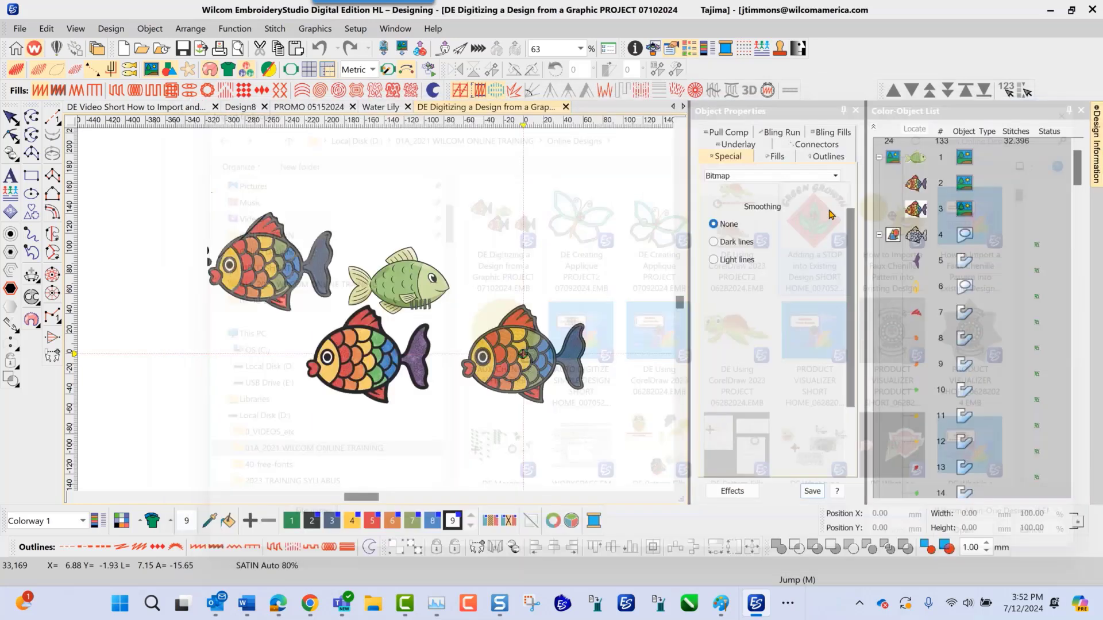
left_click(596, 215)
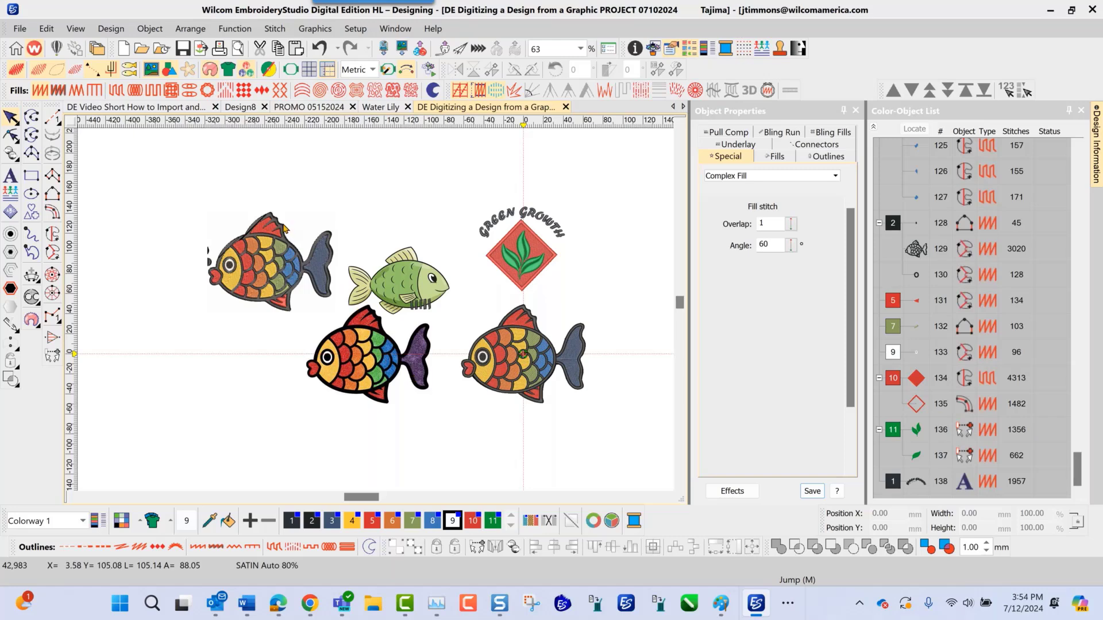
Create a new blank design and start a graphic import, listing the supported graphic file types.
left_click(125, 49)
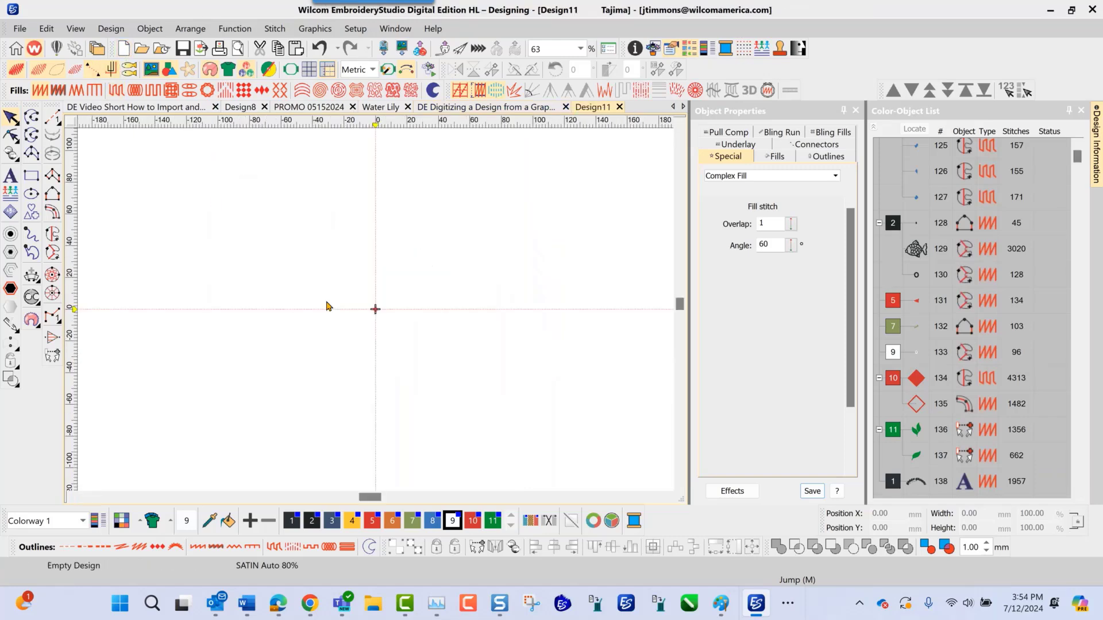
left_click(19, 30)
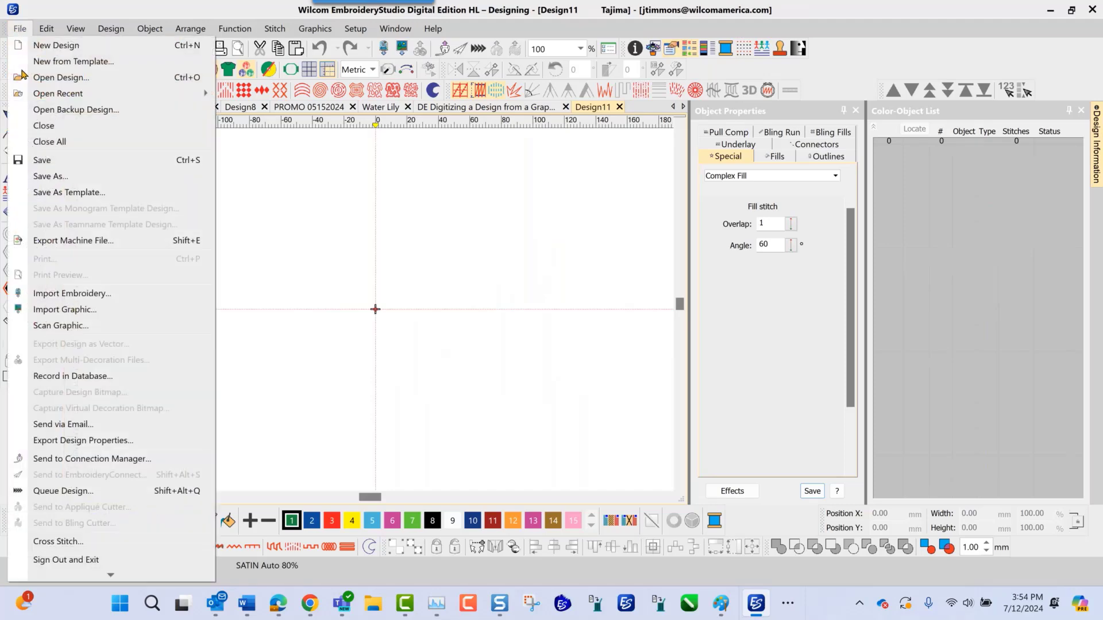
left_click(64, 310)
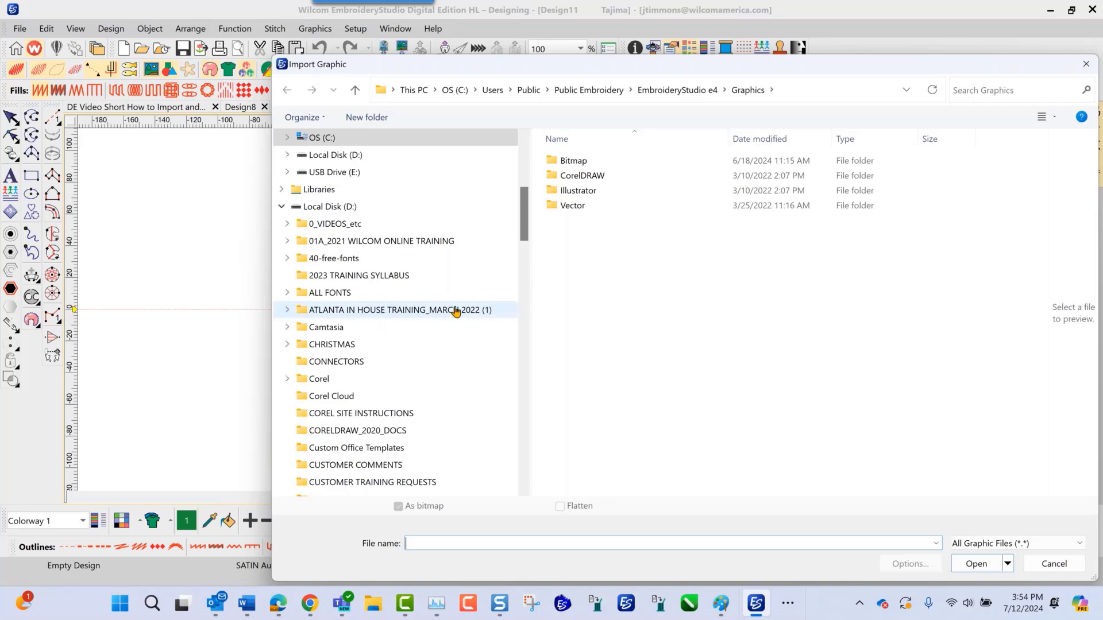
left_click_drag(528, 62, 360, 26)
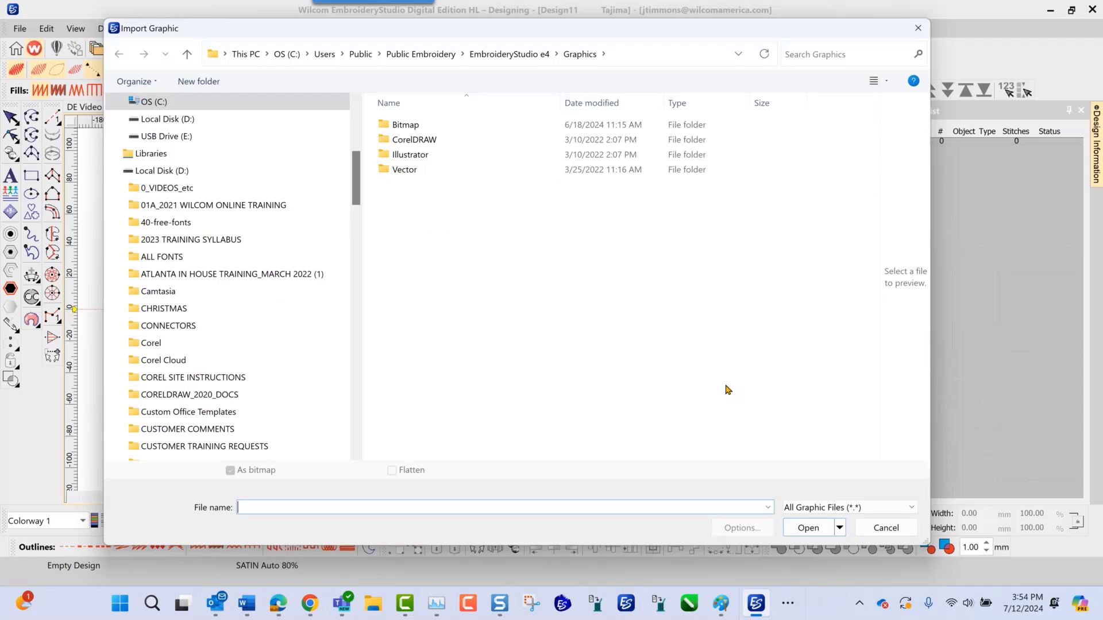
left_click(912, 508)
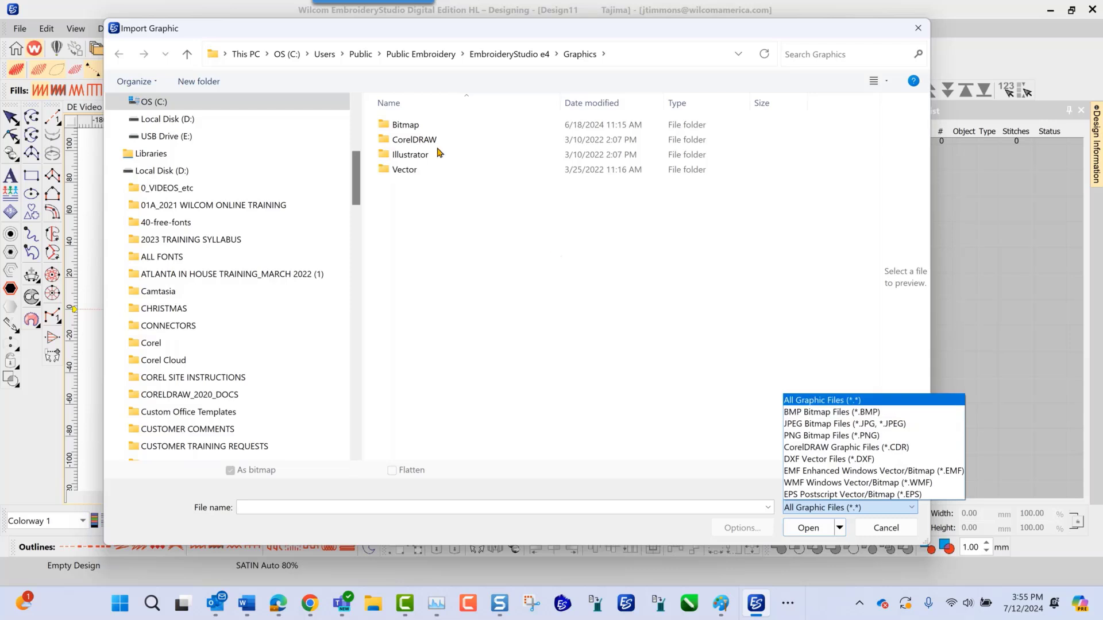
Import the apple graphic Point&StitchArtwork.bmp from the Bitmap folder into the blank design and deselect it.
left_click(410, 127)
double_click(410, 128)
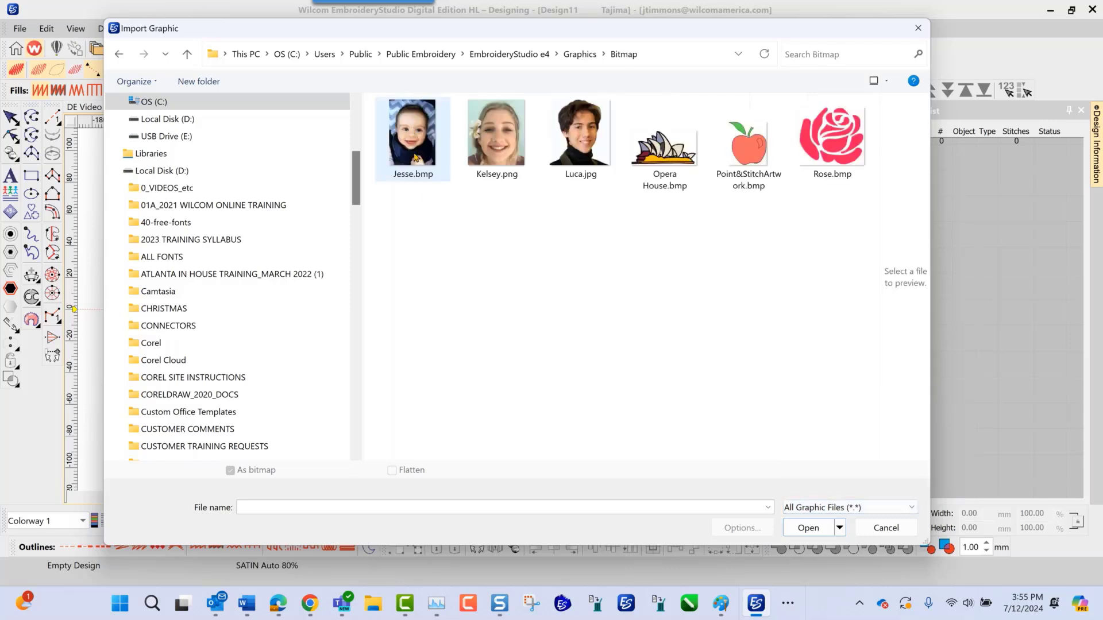
left_click(752, 158)
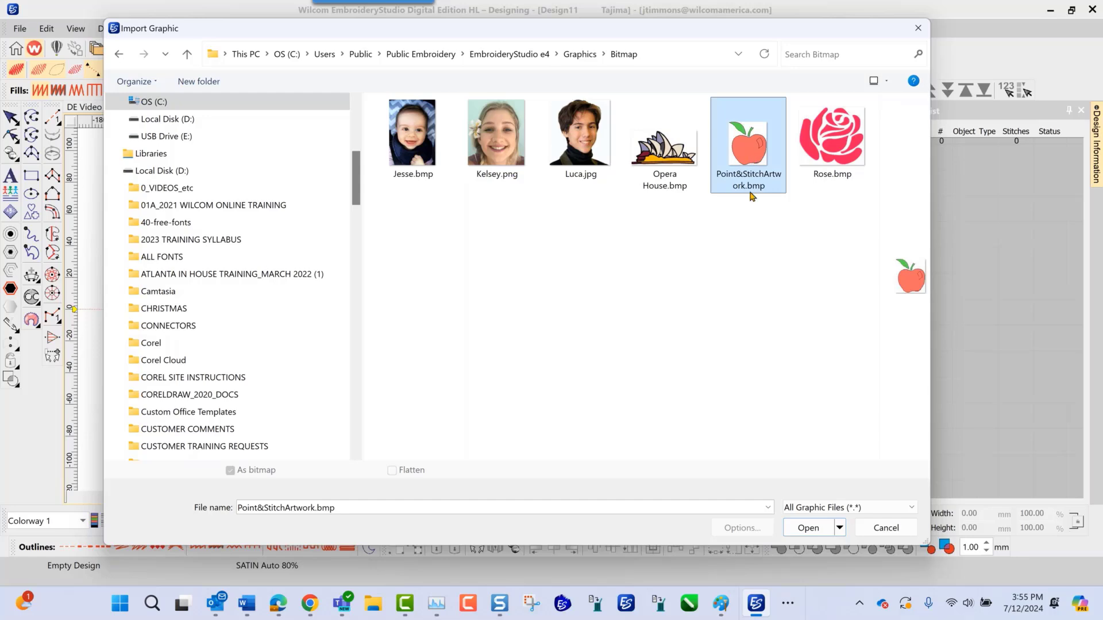
left_click(810, 529)
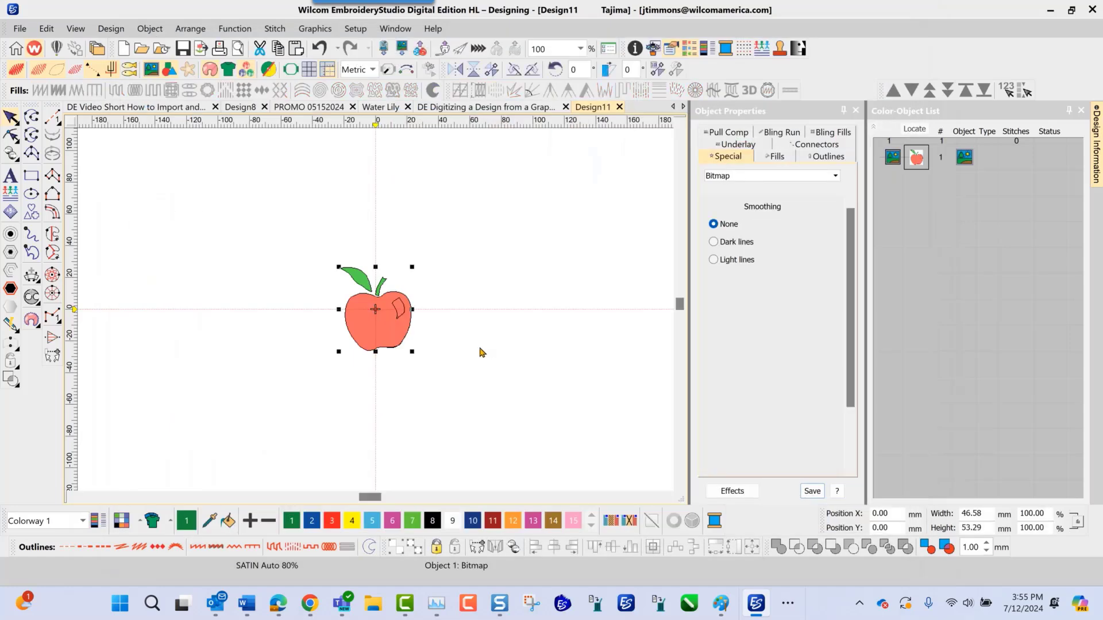
scroll(378, 314, "up", 3)
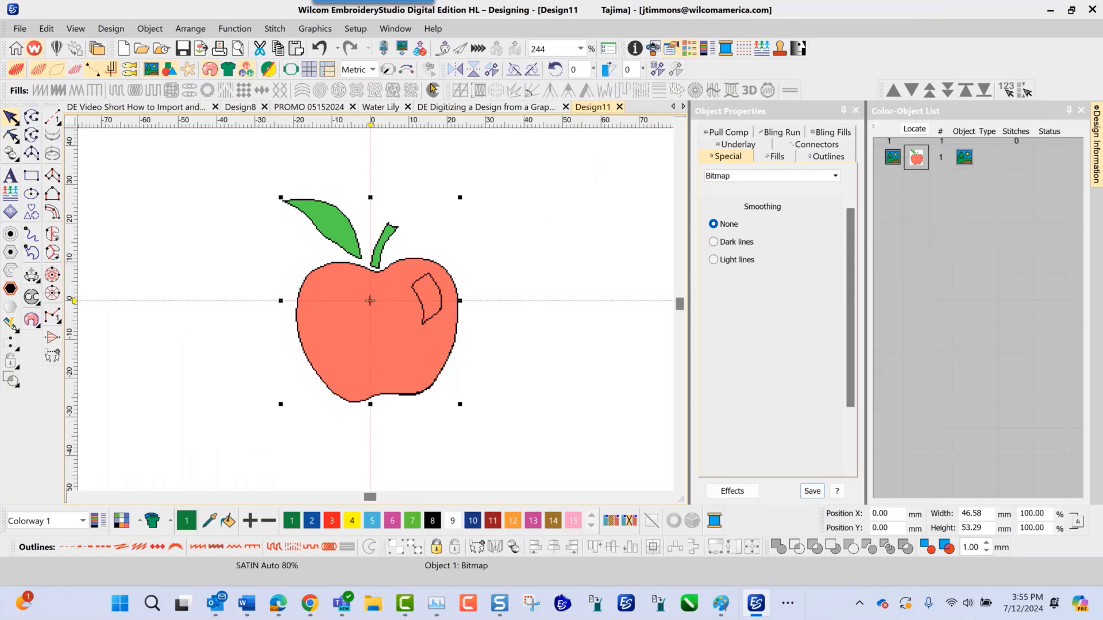
left_click(499, 182)
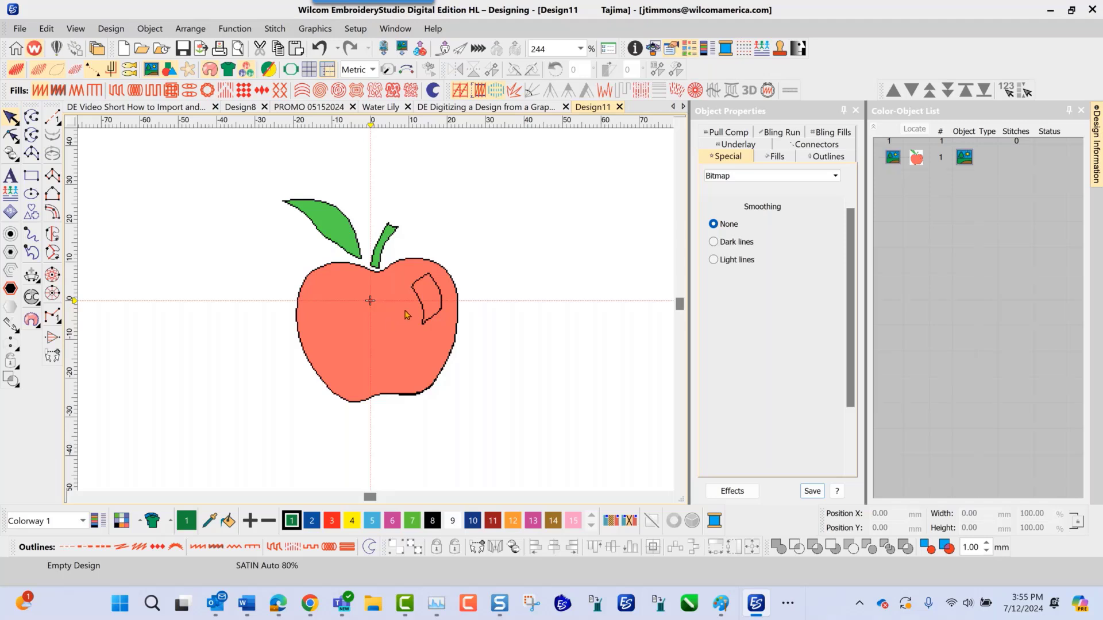
Switch to the blank Untitled-1 document in CorelDRAW 2023.
left_click(787, 602)
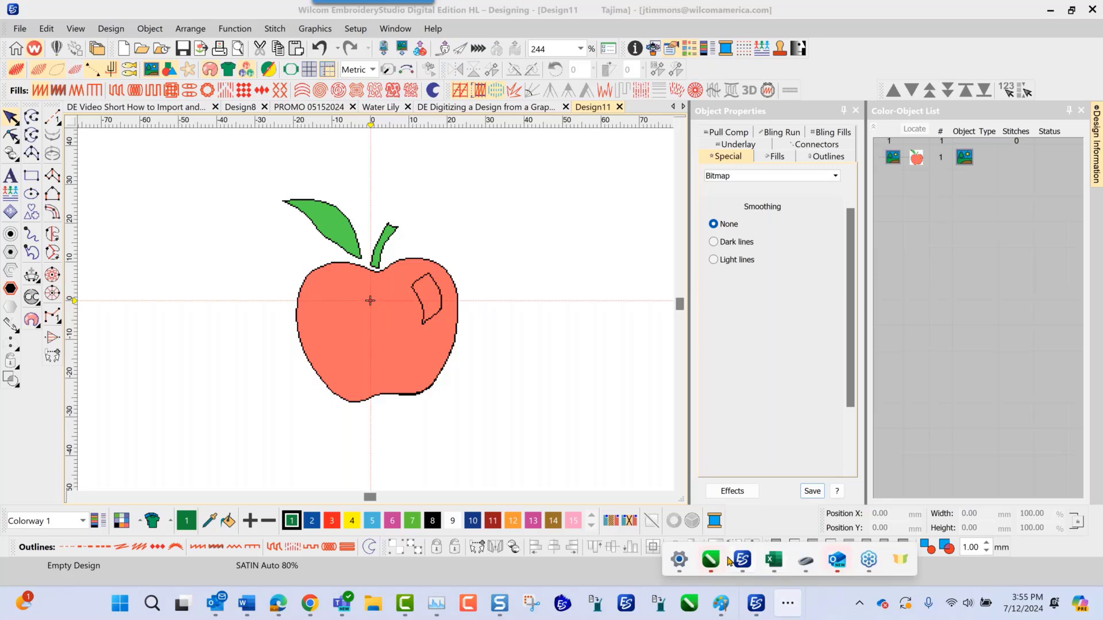
left_click(712, 557)
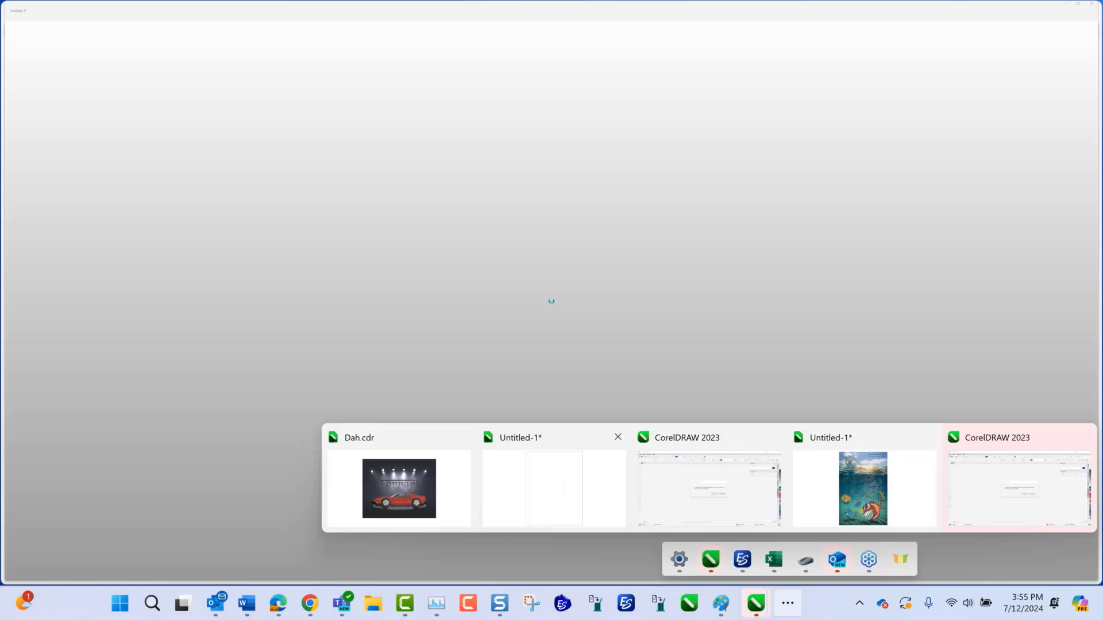
left_click(548, 482)
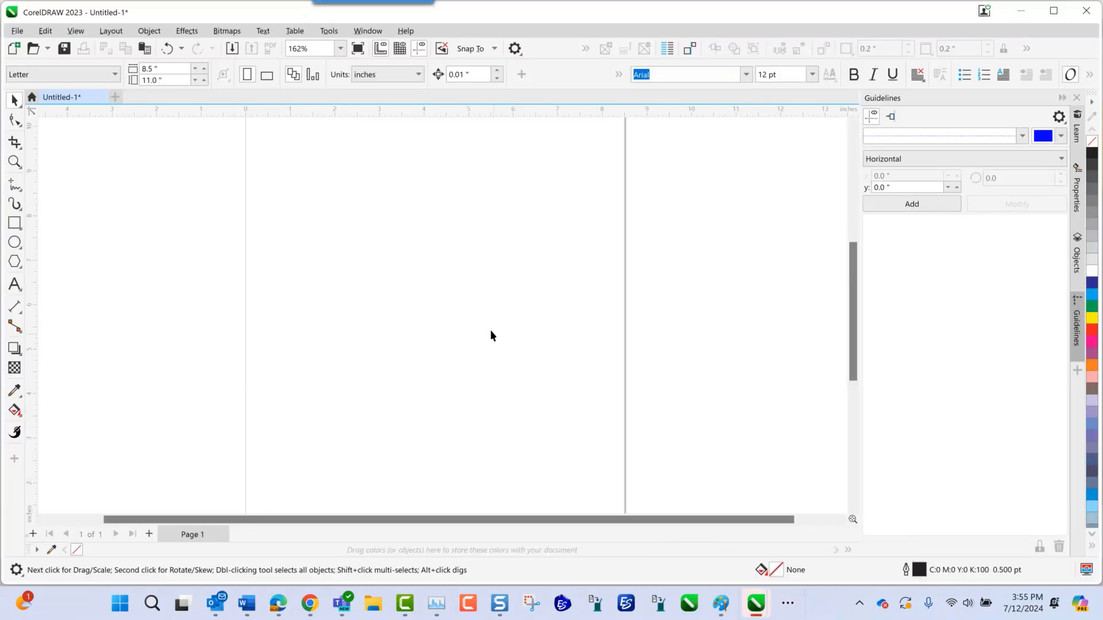
Import the photo processed-45E3C1E4-2B73-4246-93B1-FE178A8A4B84.jpeg from the Downloads folder and place it on the page at its original size.
left_click(18, 30)
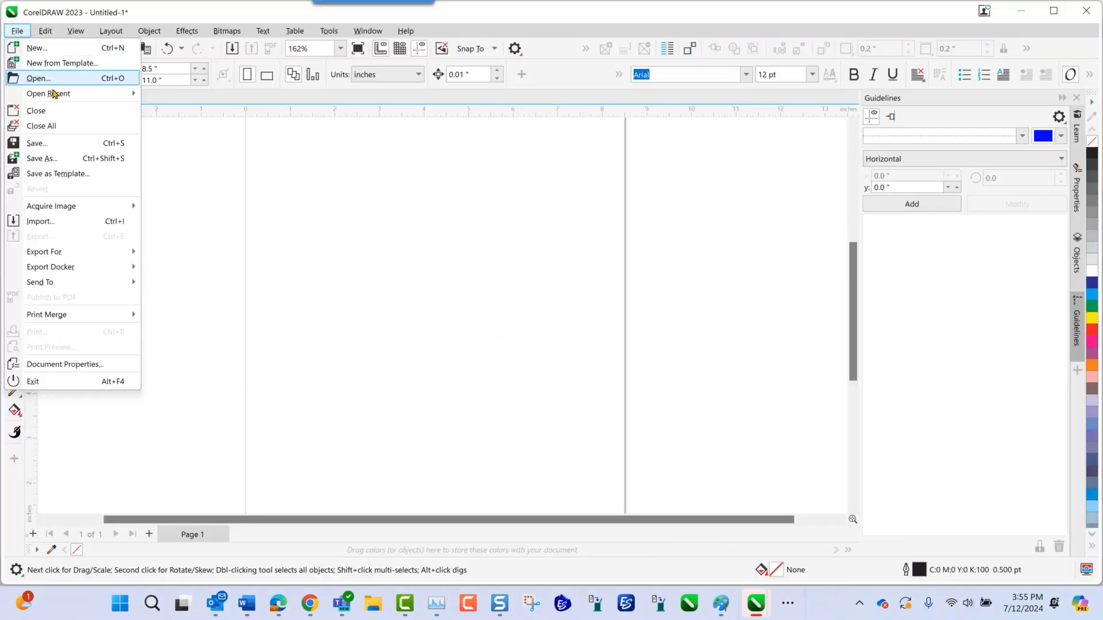
left_click(74, 223)
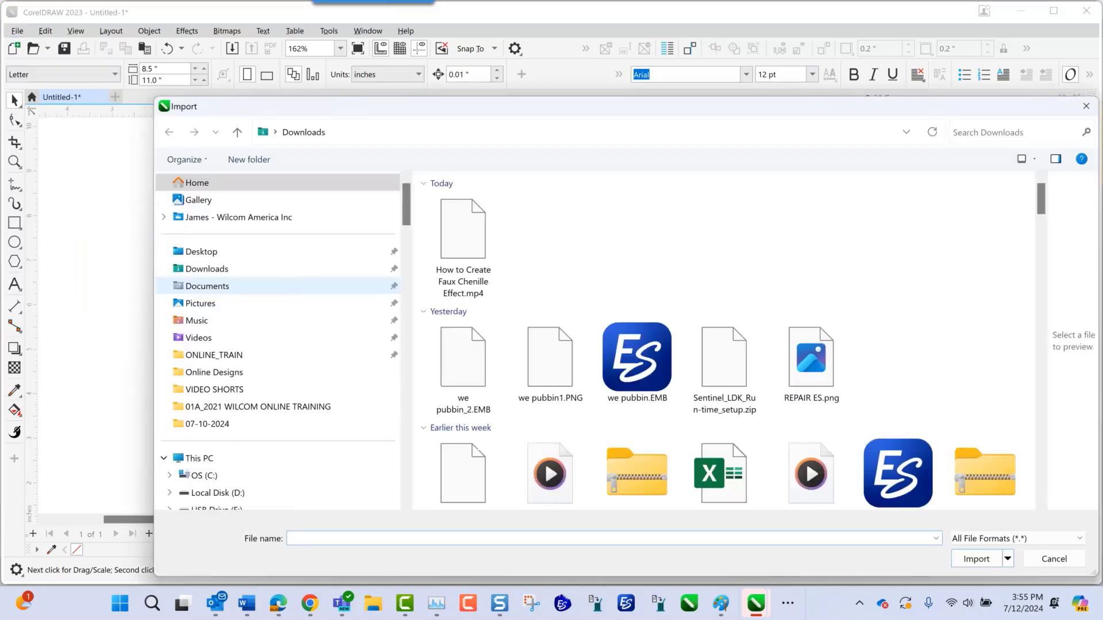
scroll(654, 311, "down", 15)
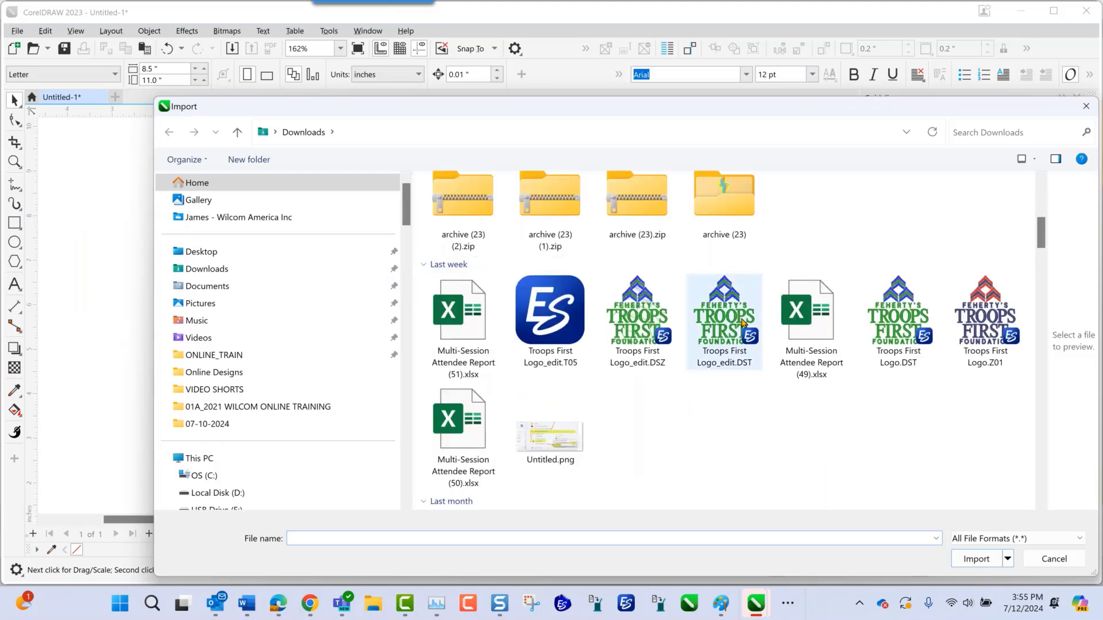
scroll(744, 322, "down", 2)
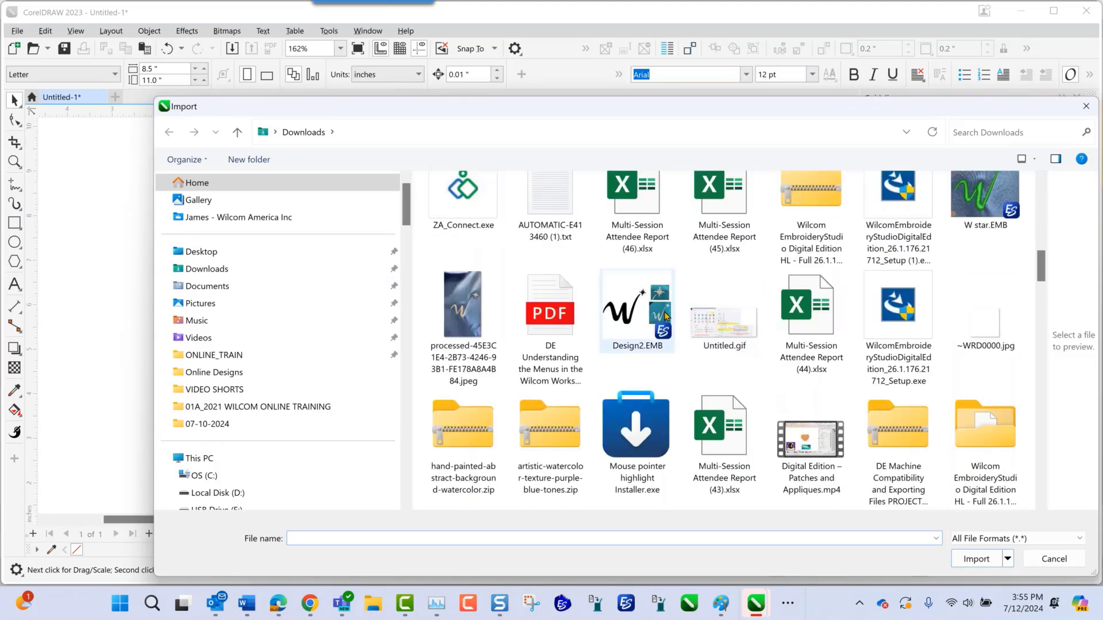
scroll(665, 315, "down", 2)
scroll(665, 313, "up", 1)
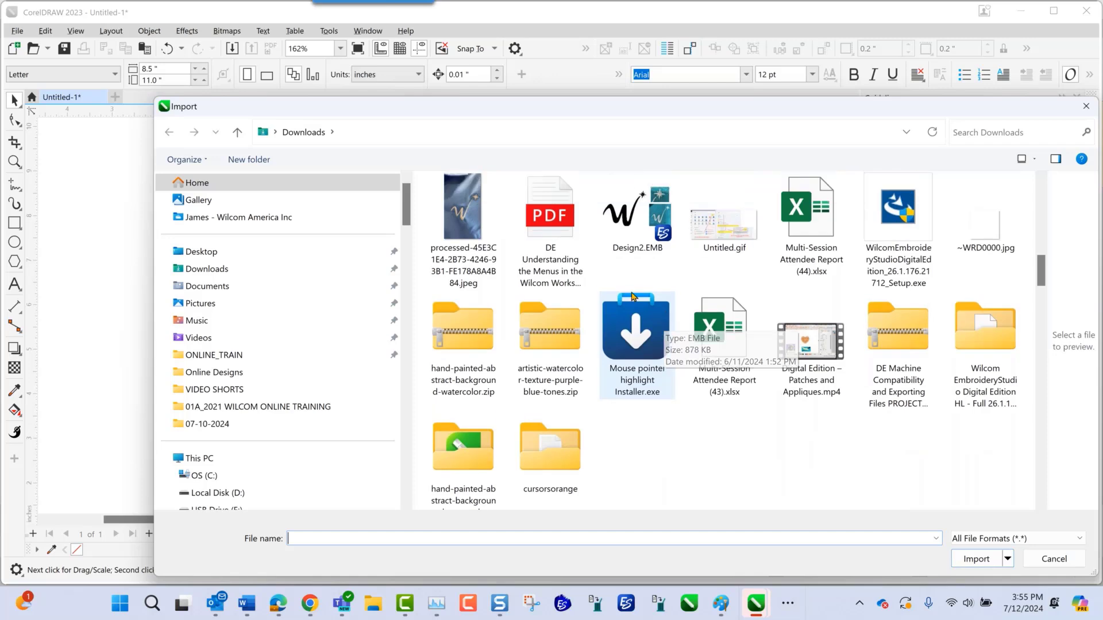
left_click(464, 255)
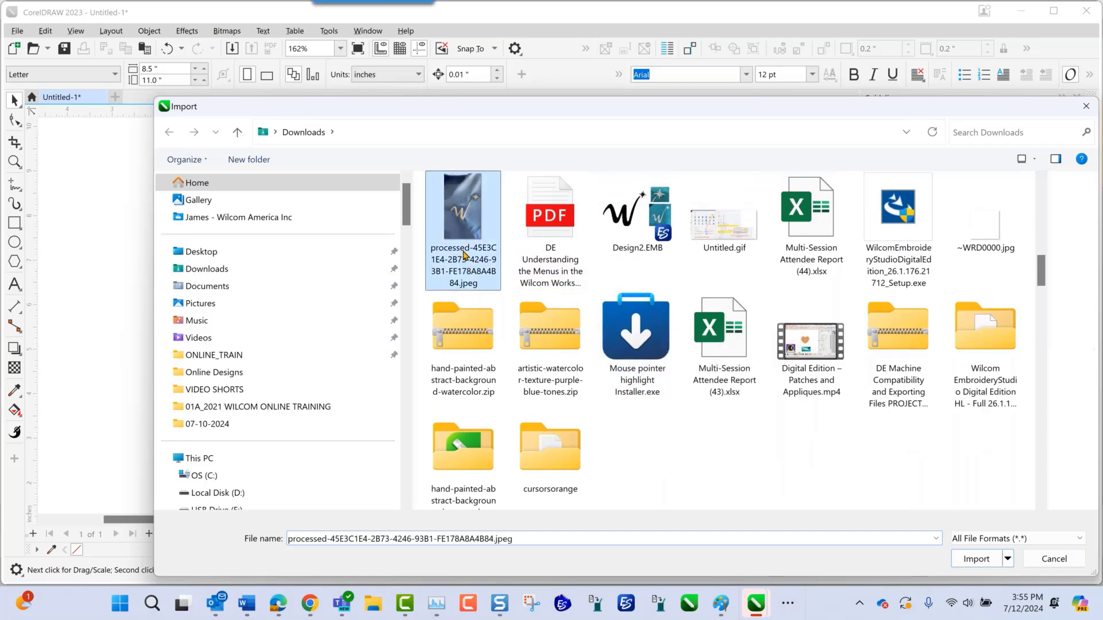
double_click(464, 255)
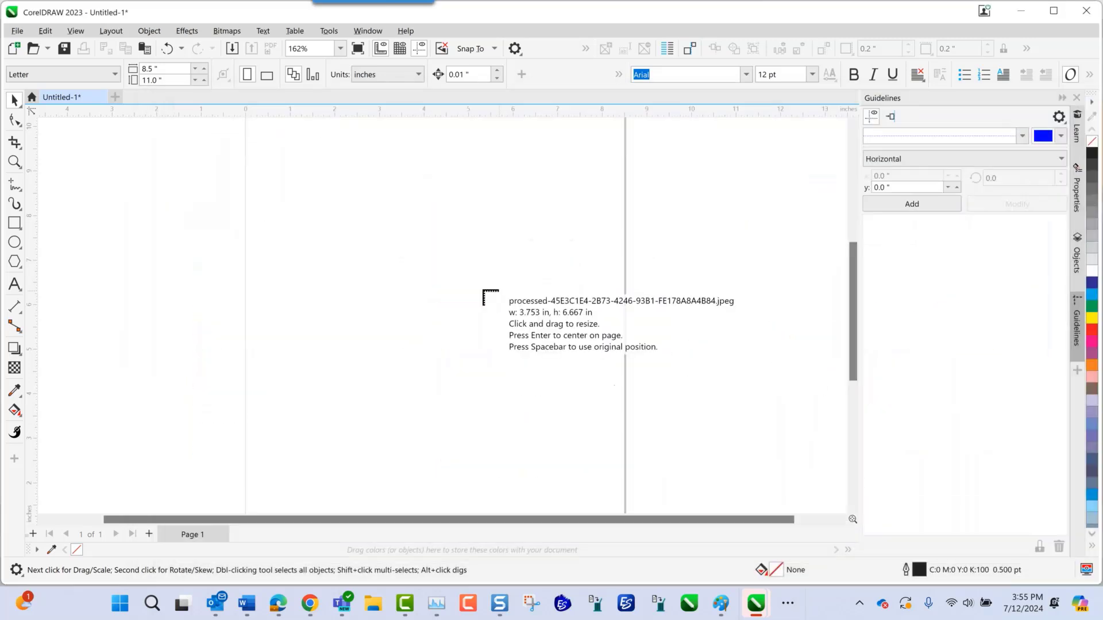
left_click(364, 210)
key("shift+F4")
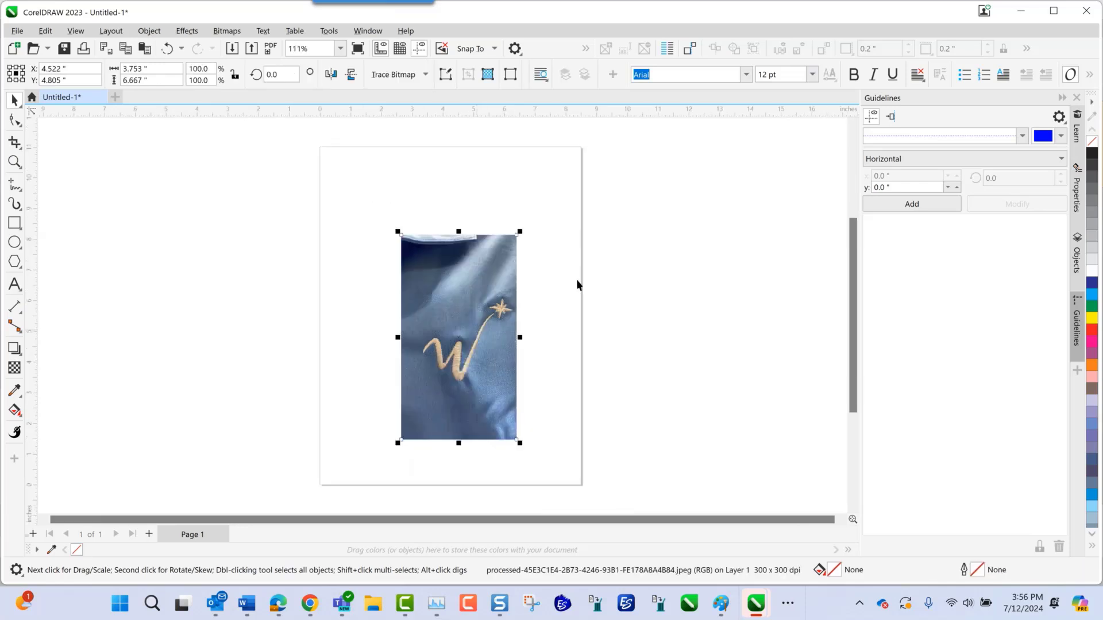
Copy the imported photo of the embroidered W and switch to the apple design in Wilcom EmbroideryStudio.
right_click(446, 309)
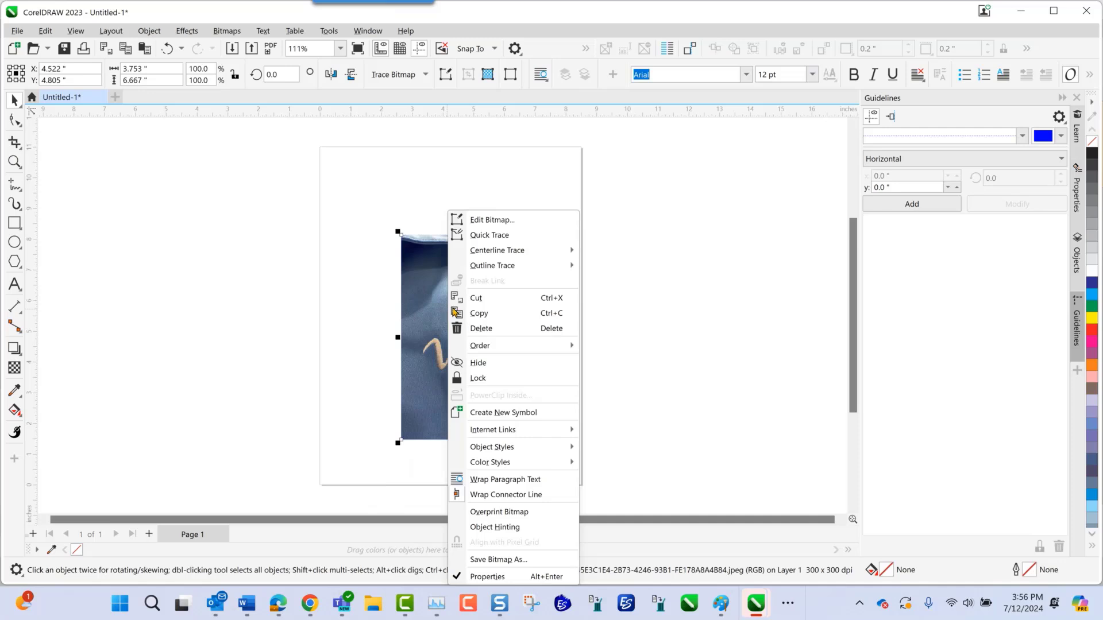
left_click(480, 313)
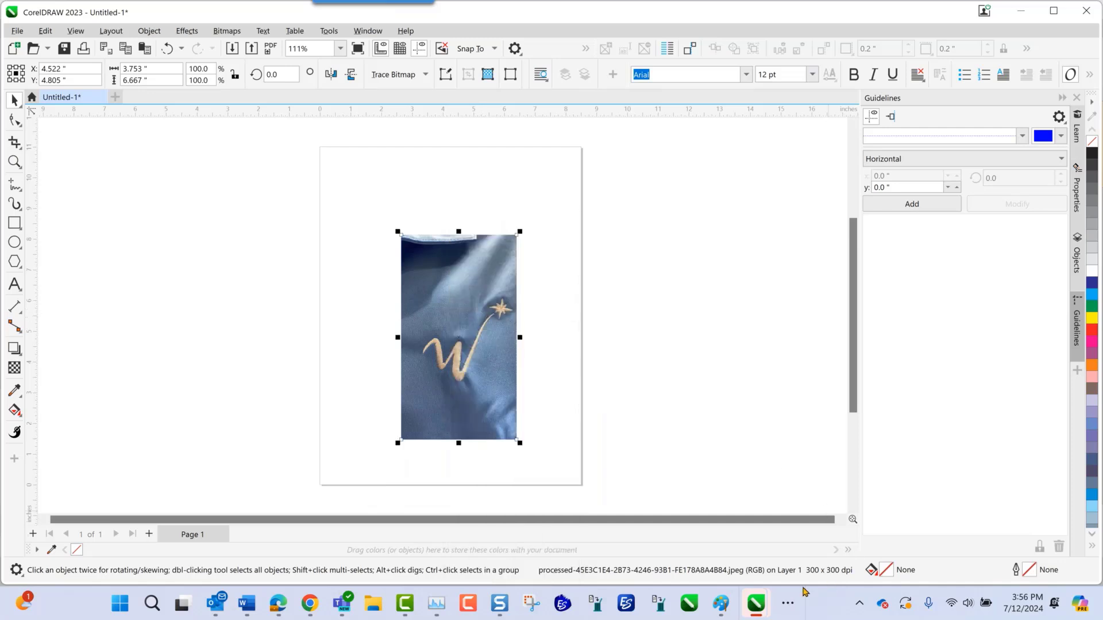
left_click(788, 602)
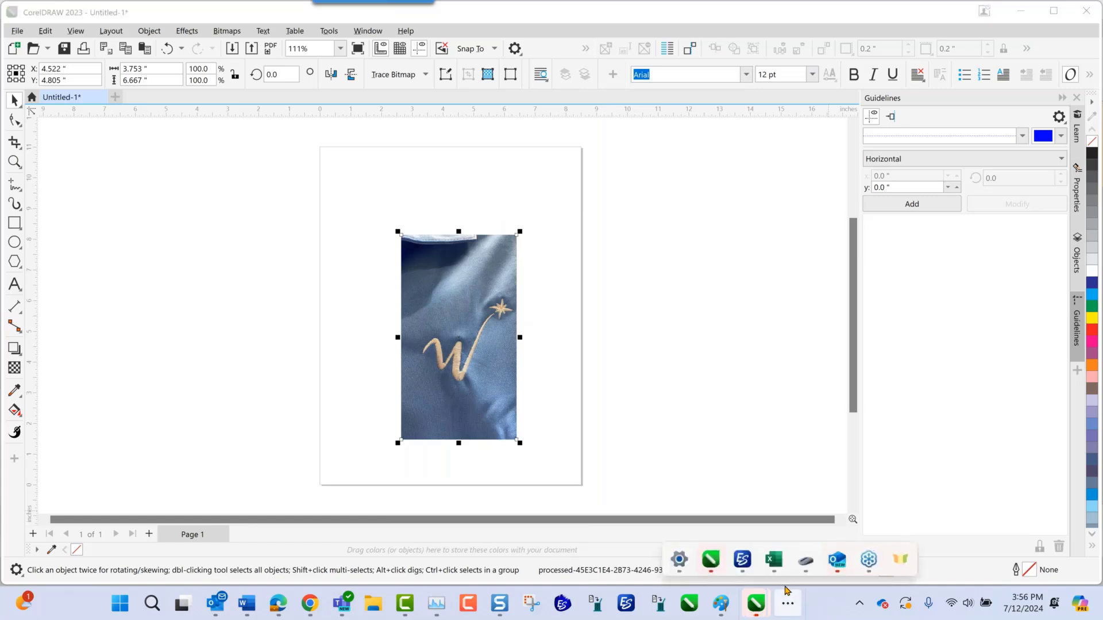
left_click(748, 566)
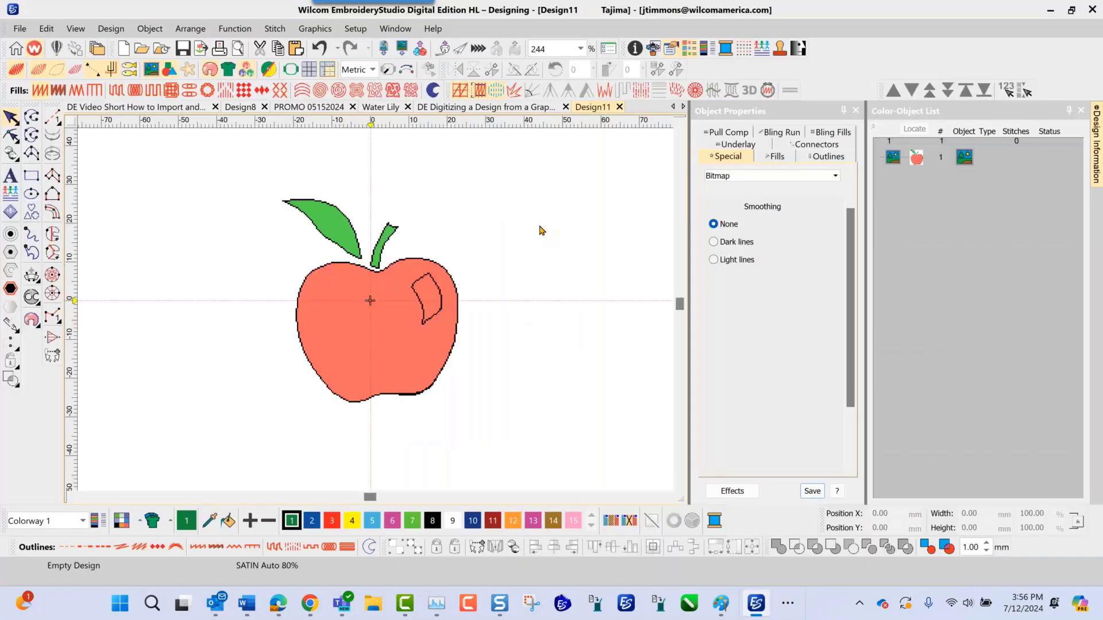
Paste the copied photo into the apple design and move it beside the apple, to about X 132 mm, Y 5 mm.
left_click(297, 50)
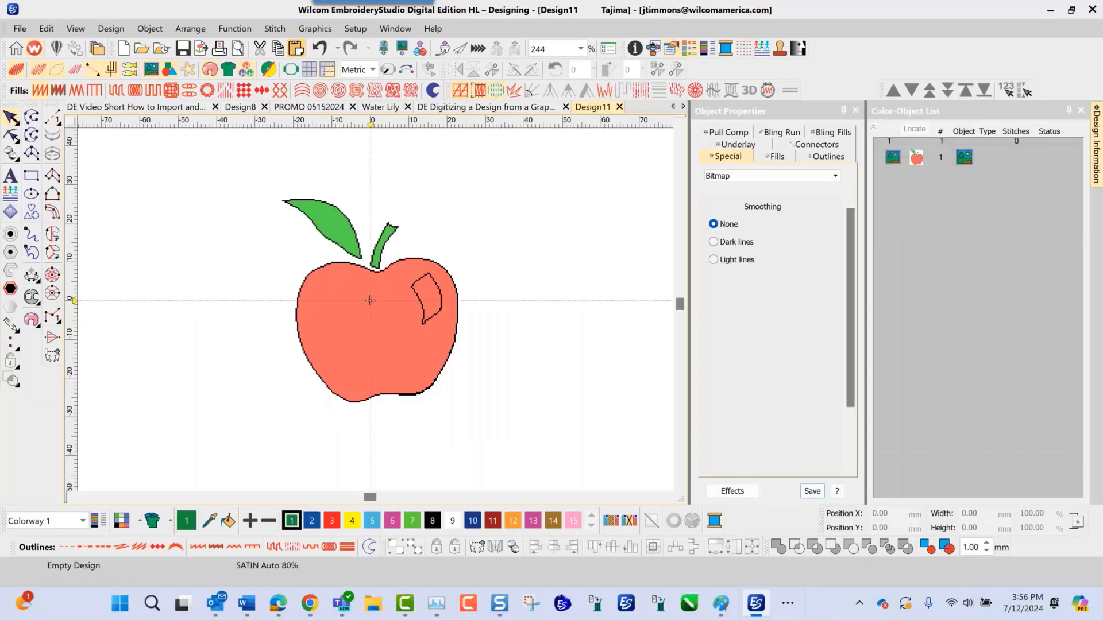
key("ctrl+v")
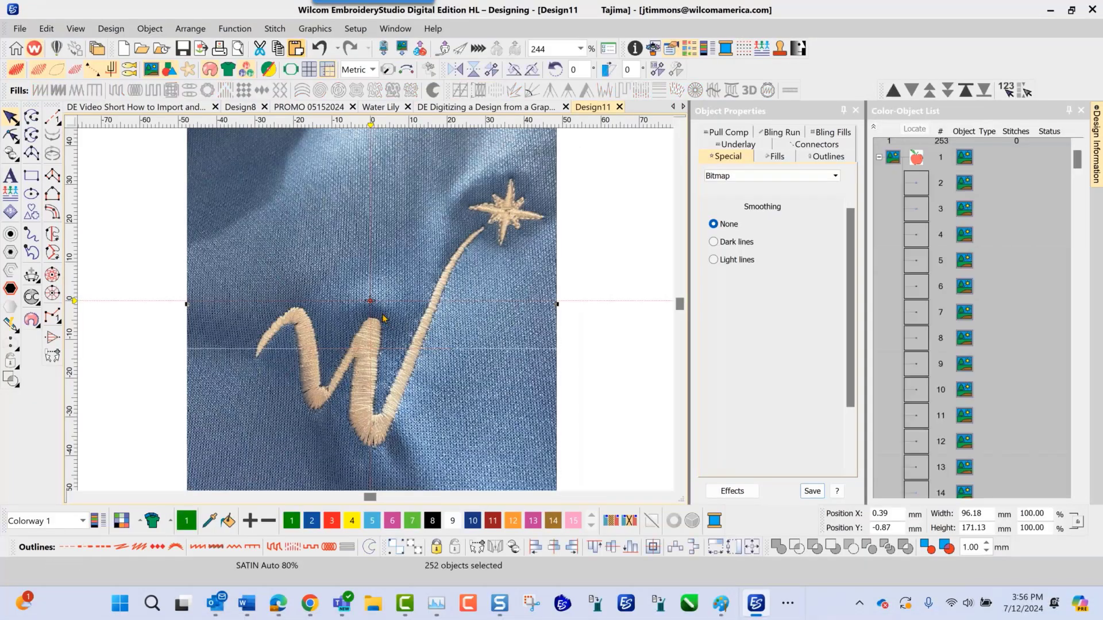
scroll(379, 319, "down", 4)
left_click_drag(371, 236, 578, 226)
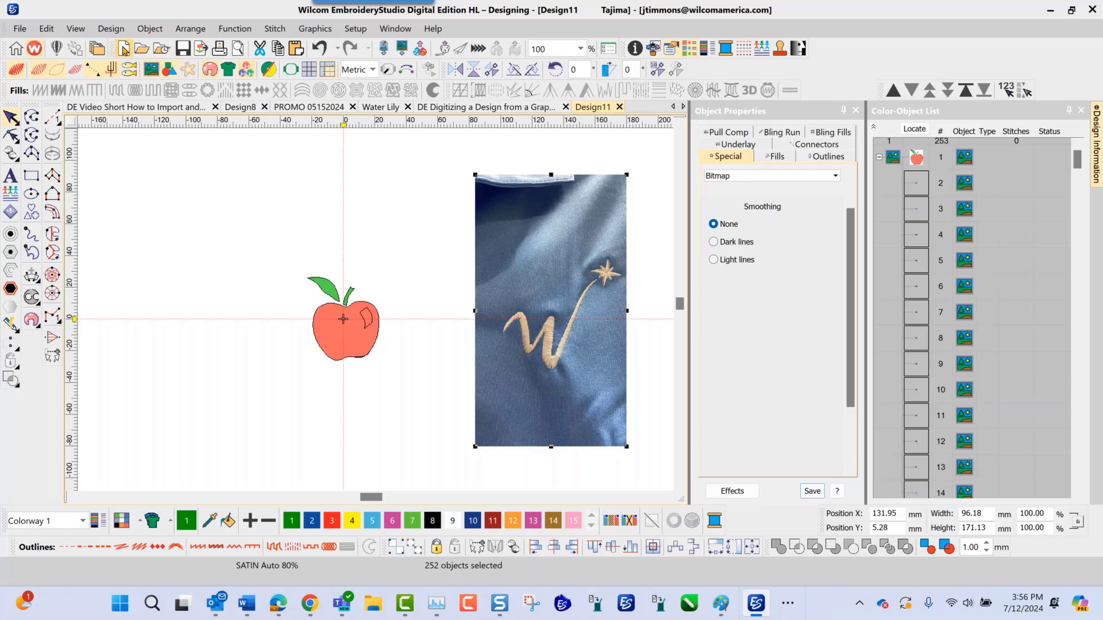
Create a new blank design and switch it to the CorelDRAW graphics workspace, with the whole page in view.
left_click(124, 50)
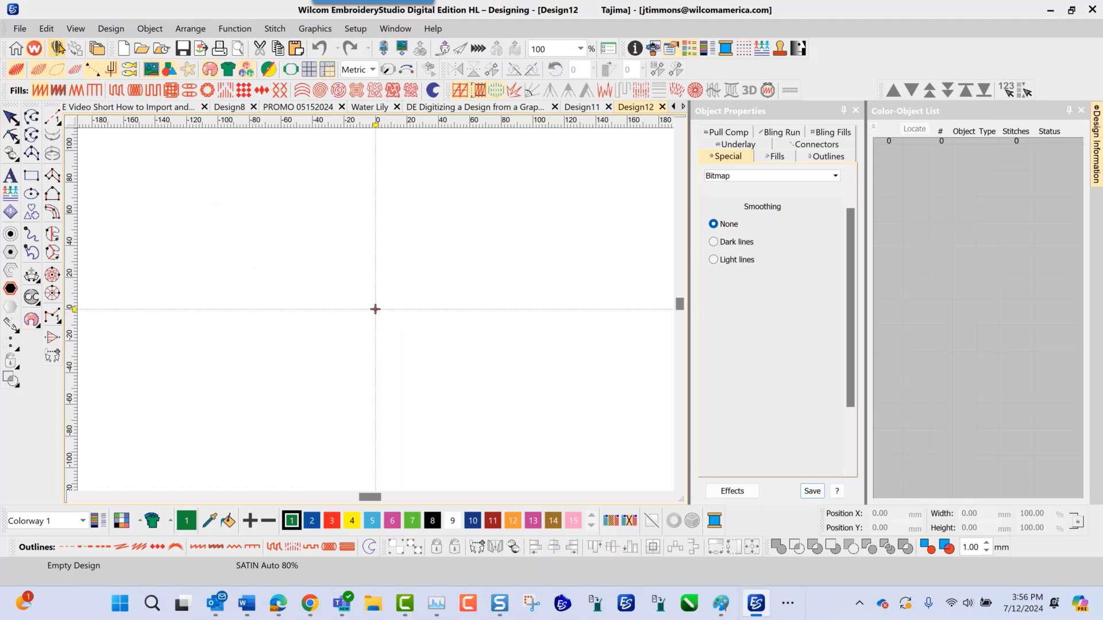
left_click(57, 48)
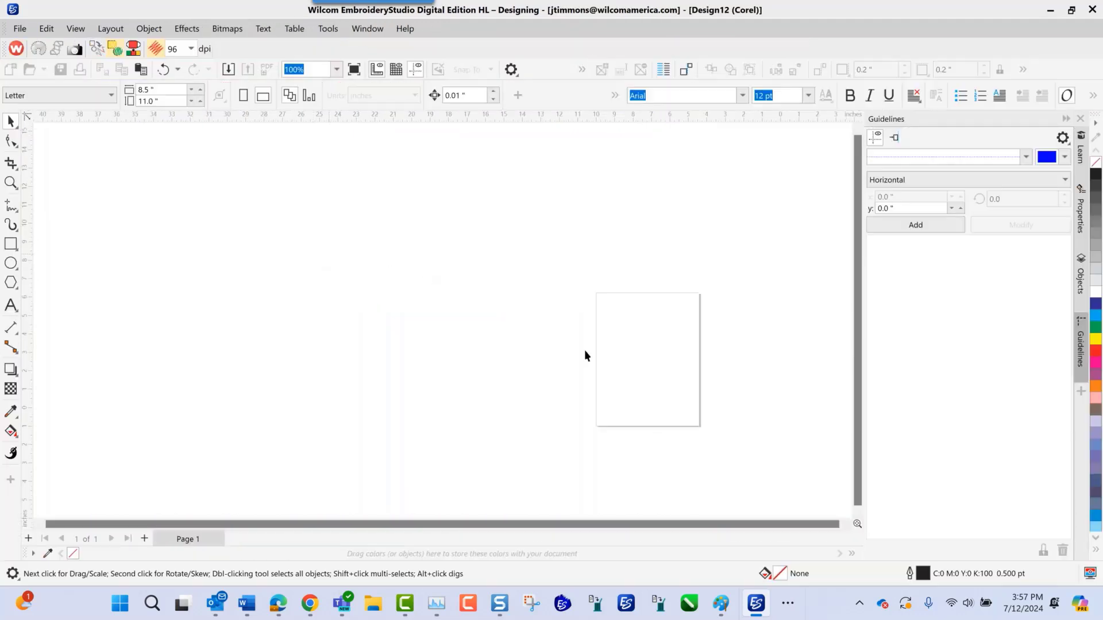
scroll(683, 375, "up", 2)
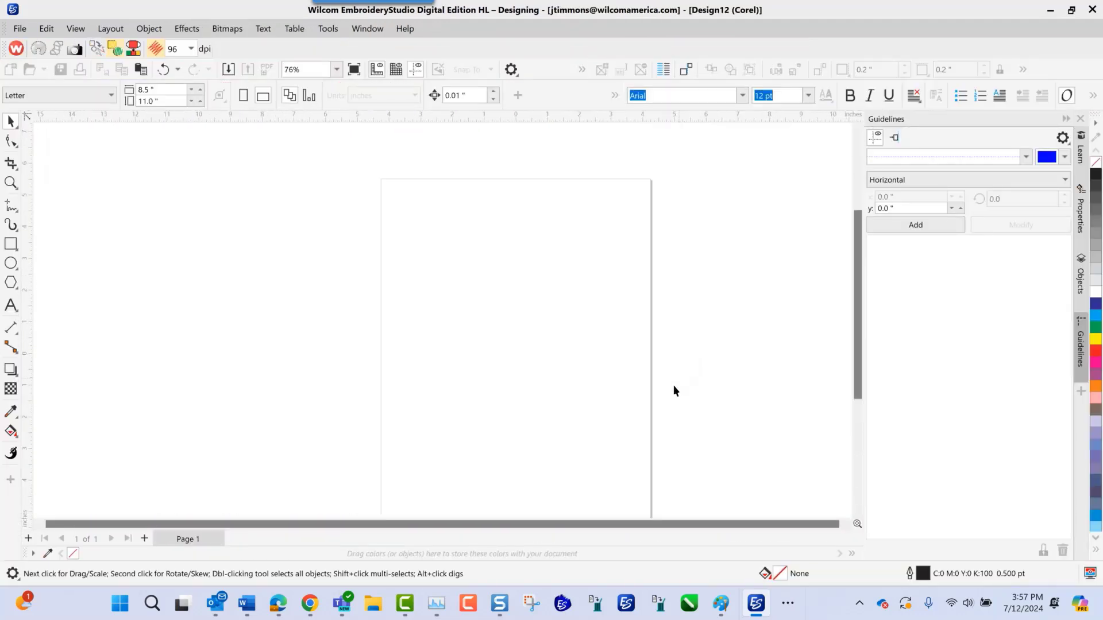
scroll(863, 312, "down", 1)
scroll(863, 312, "down", 1)
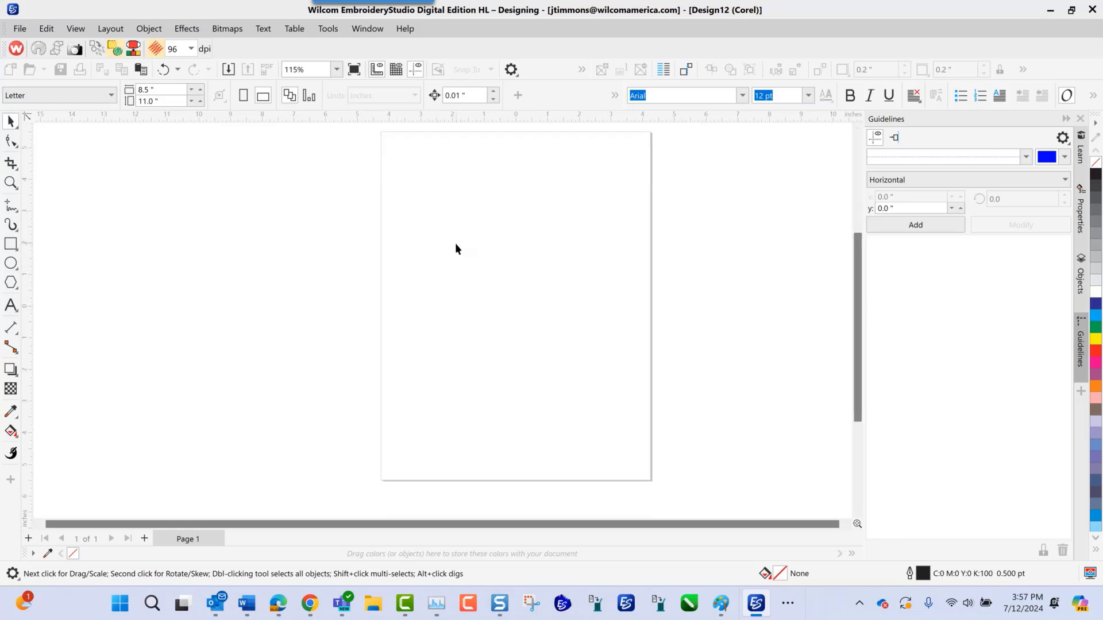
Start a graphic import and browse the 01A_2021 WILCOM ONLINE TRAINING folder for a CorelDRAW file.
left_click(21, 28)
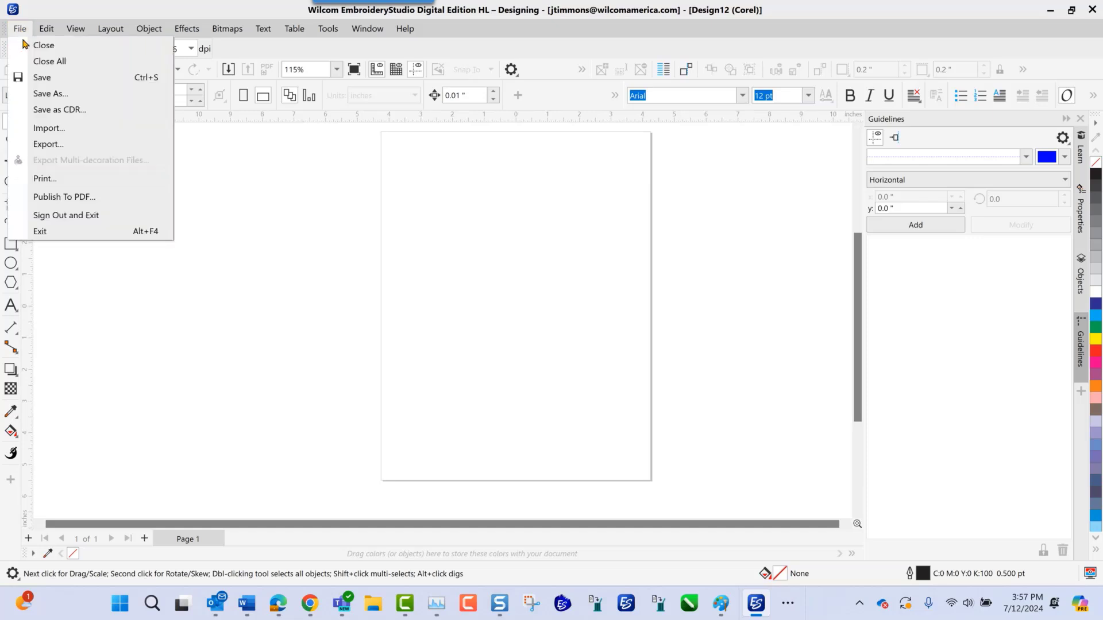
left_click(53, 132)
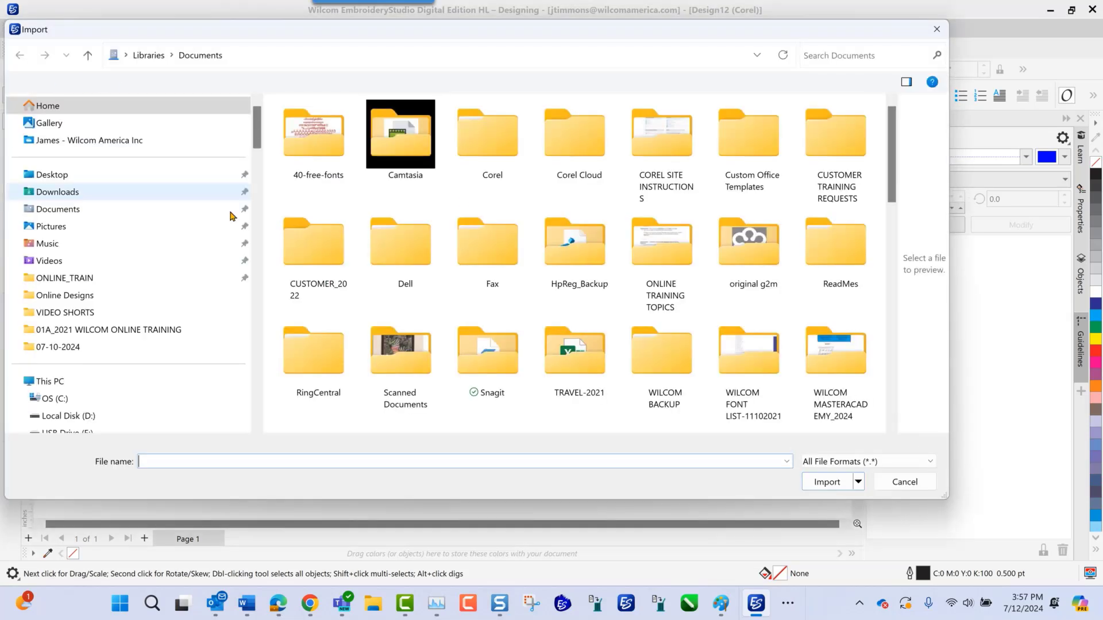
left_click(166, 333)
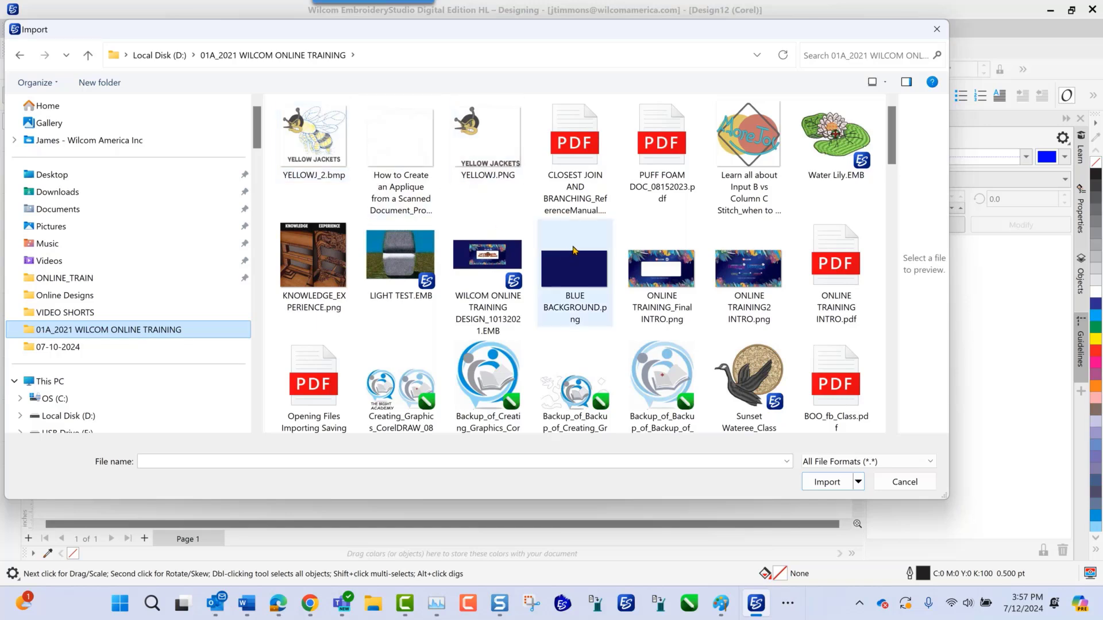
scroll(579, 250, "down", 4)
scroll(579, 249, "down", 3)
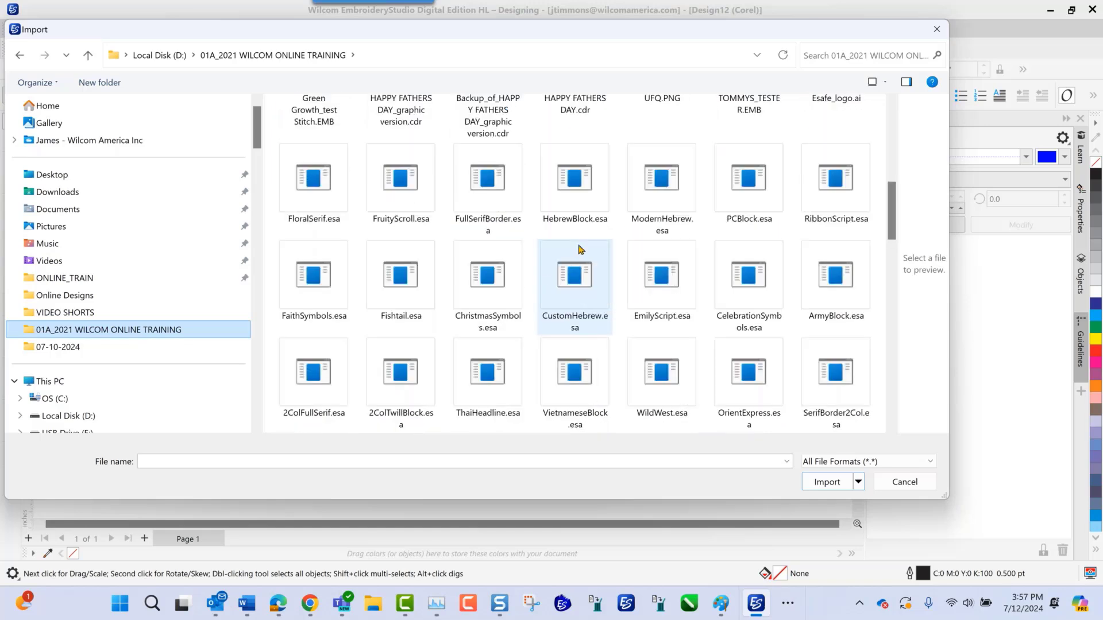
scroll(579, 250, "down", 5)
scroll(579, 249, "up", 12)
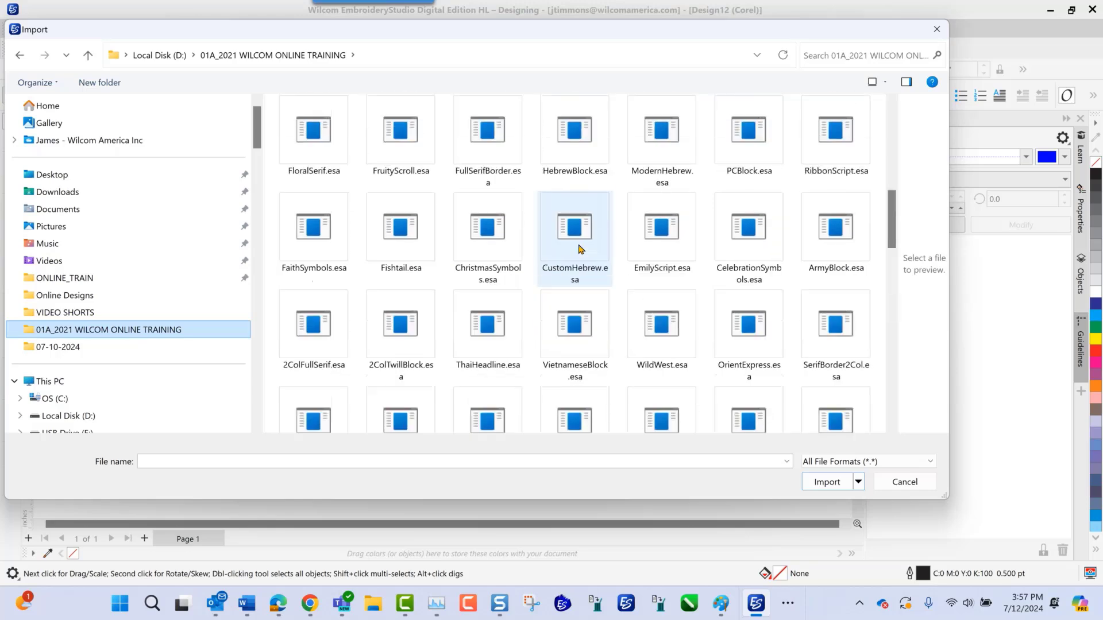
scroll(572, 258, "down", 4)
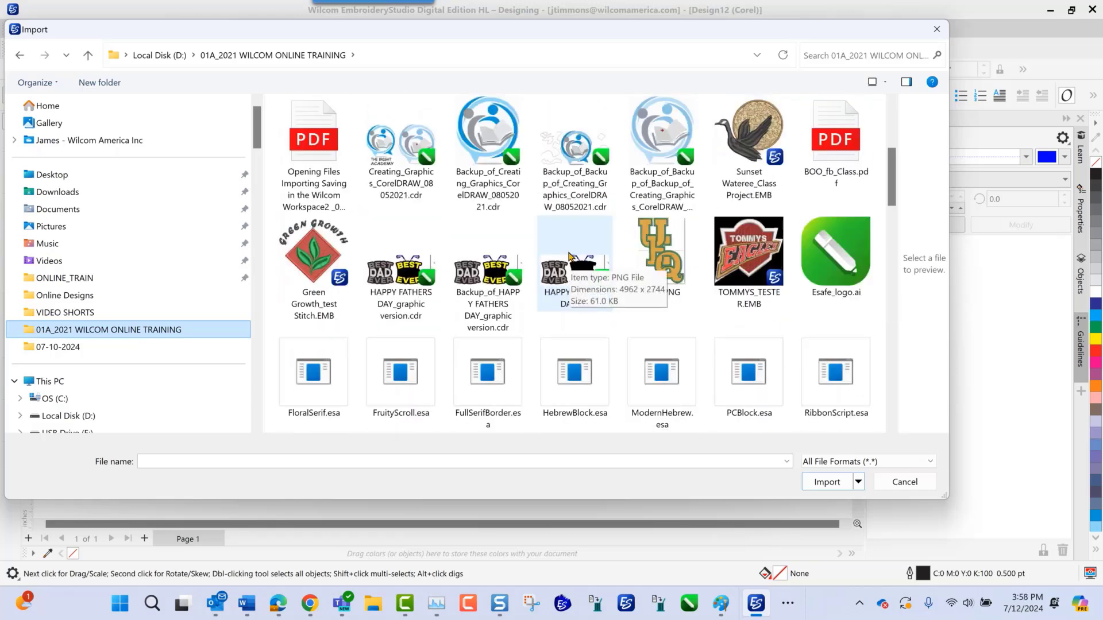
Import Backup_of_Creating_Graphics_CorelDRAW_08052021.cdr centred on the page, keeping layers and pages, and deselect it.
left_click(471, 128)
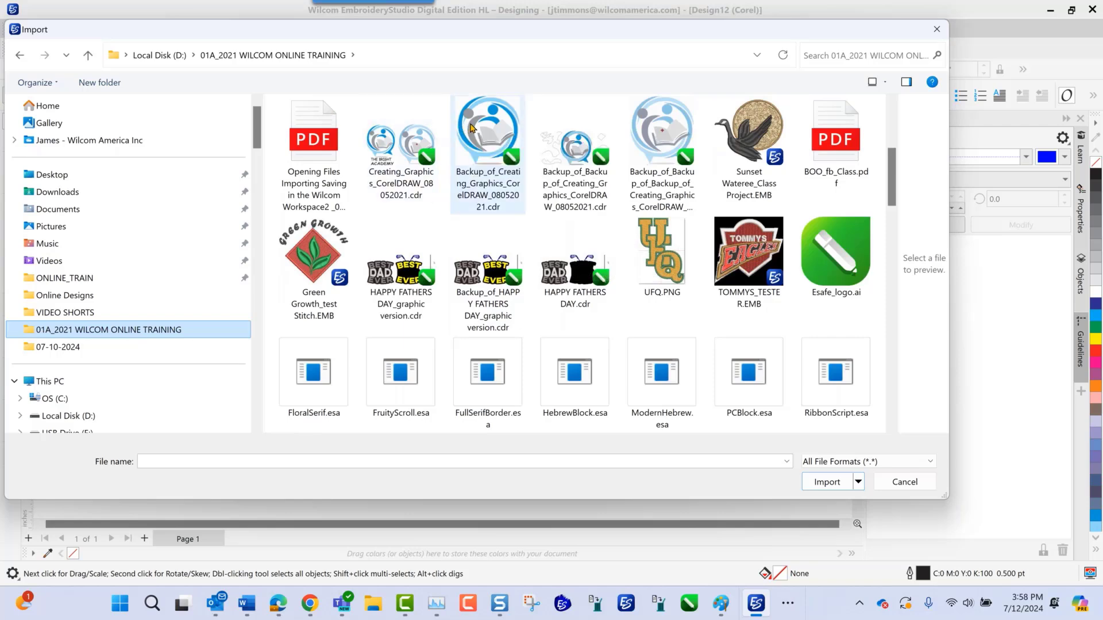
left_click(822, 513)
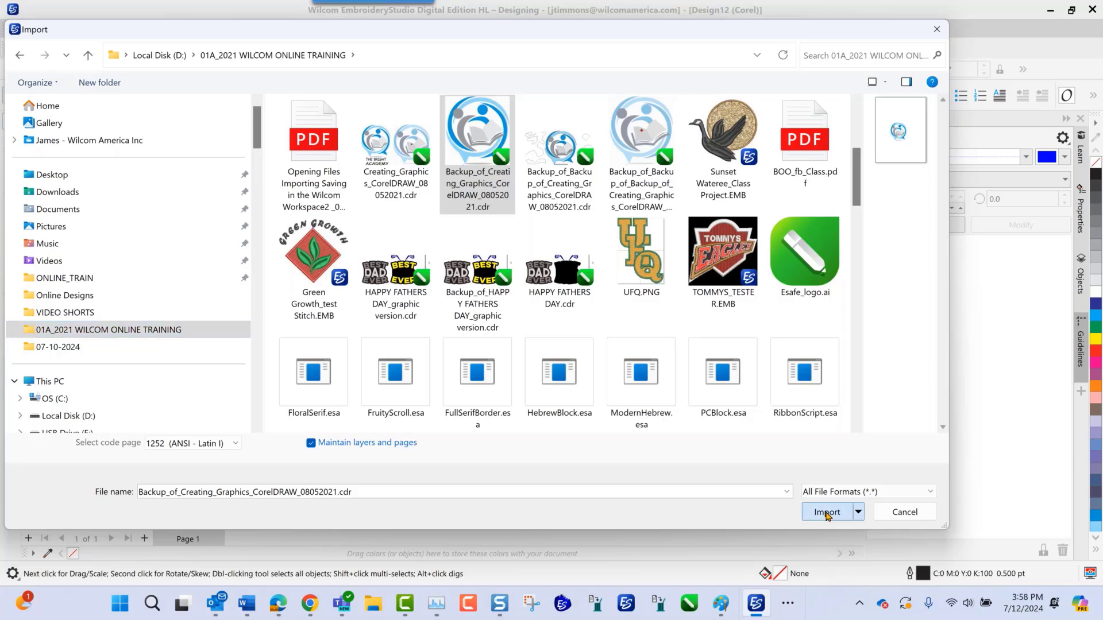
left_click(826, 514)
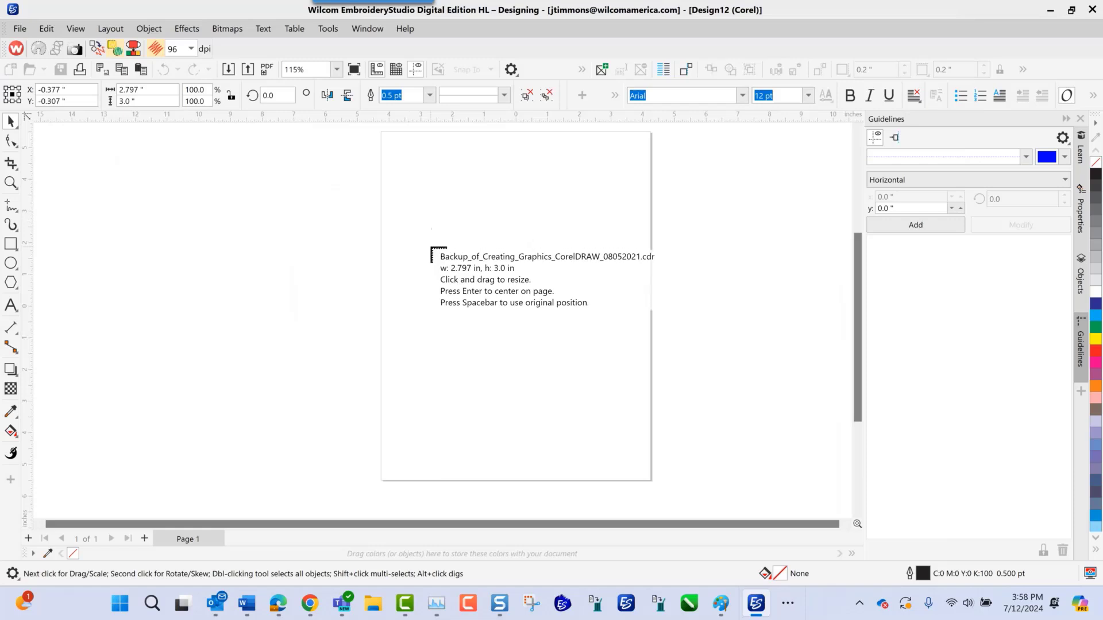
key("Return")
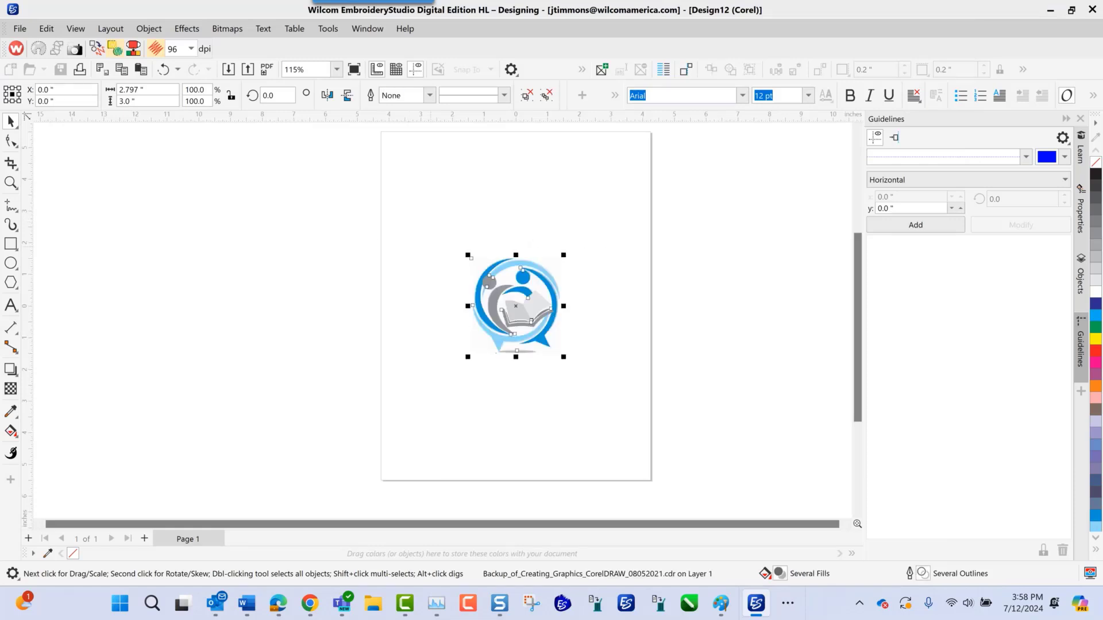
scroll(526, 300, "up", 3)
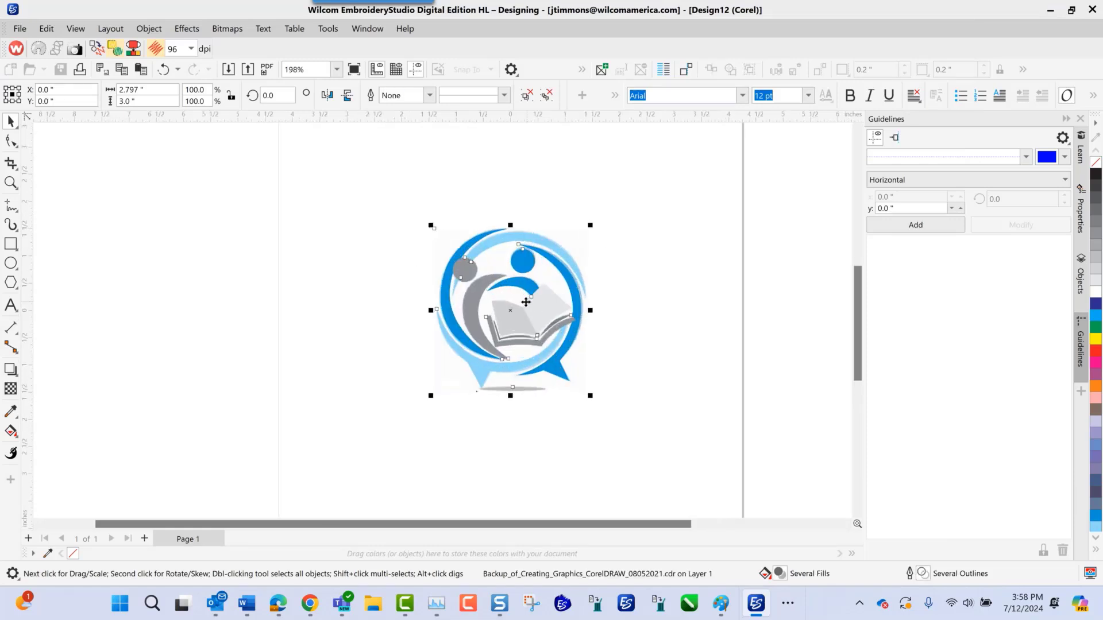
scroll(525, 302, "up", 1)
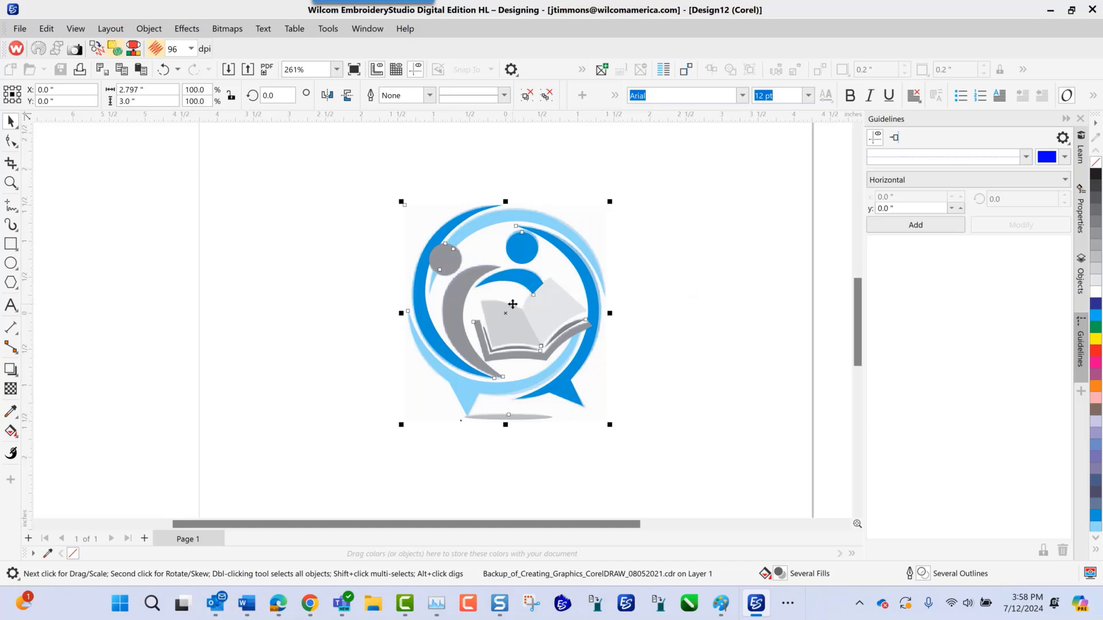
left_click(323, 242)
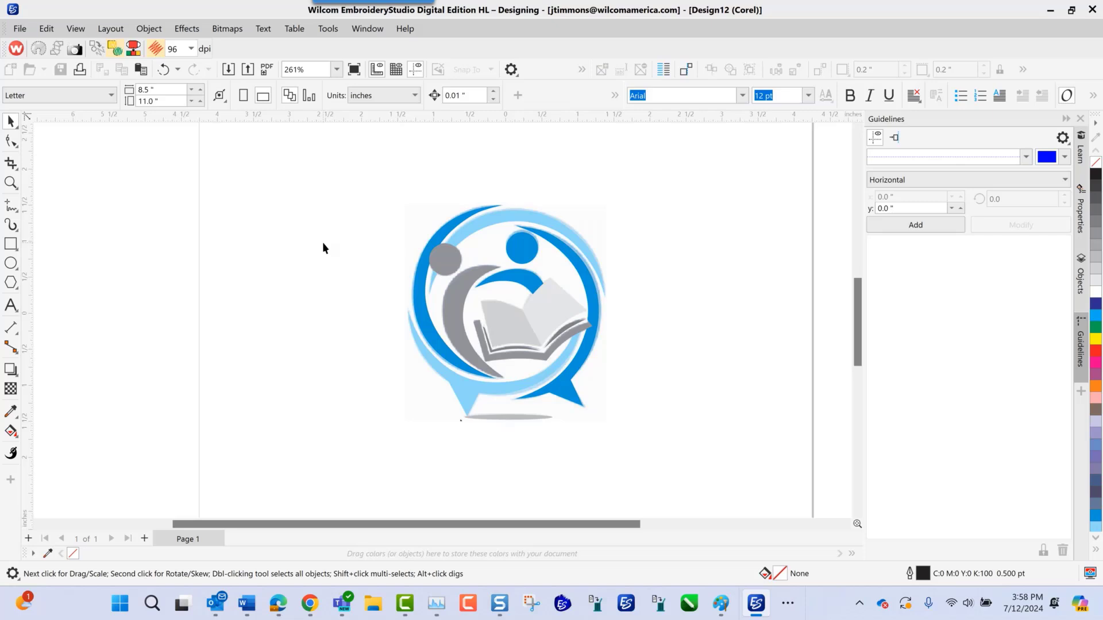
Start another graphic import and review the full list of supported file formats, leaving the format filter on All File Formats.
left_click(20, 29)
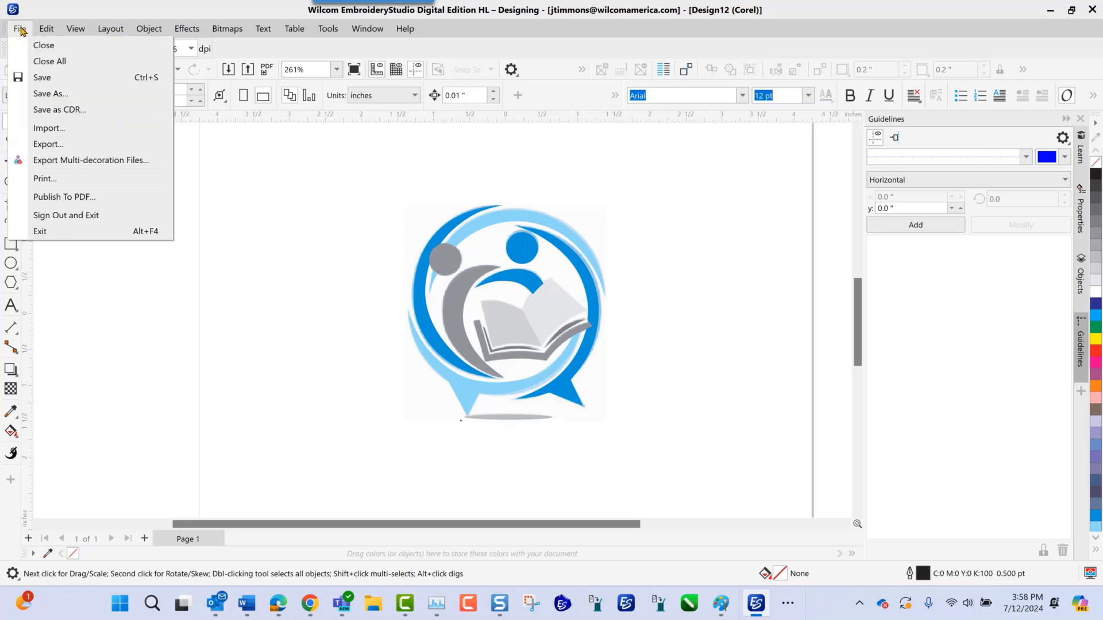
left_click(61, 129)
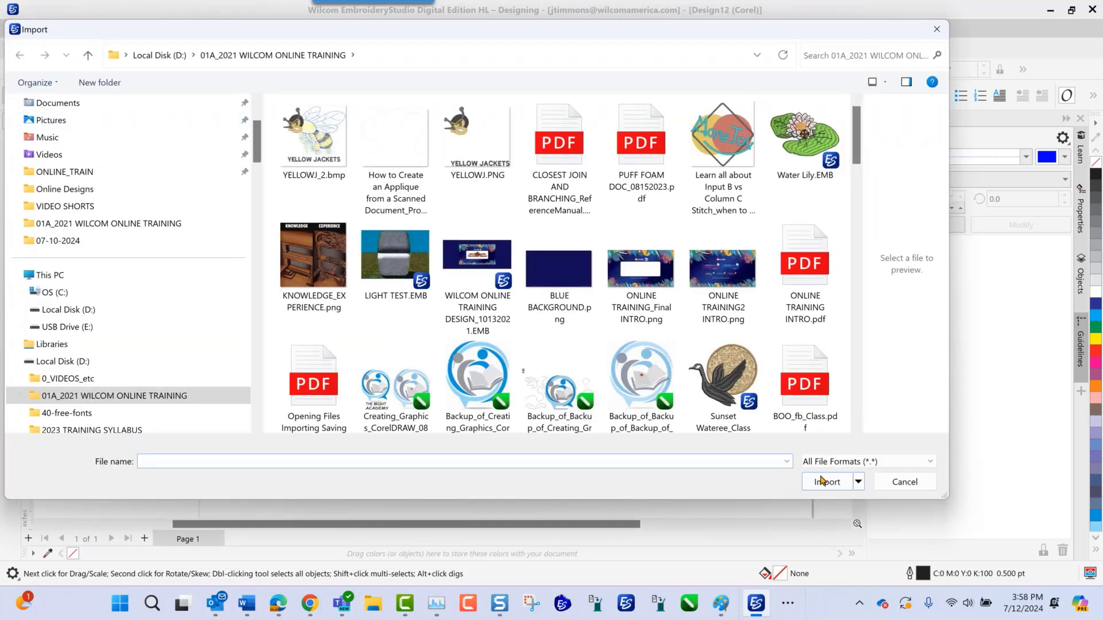
left_click(930, 464)
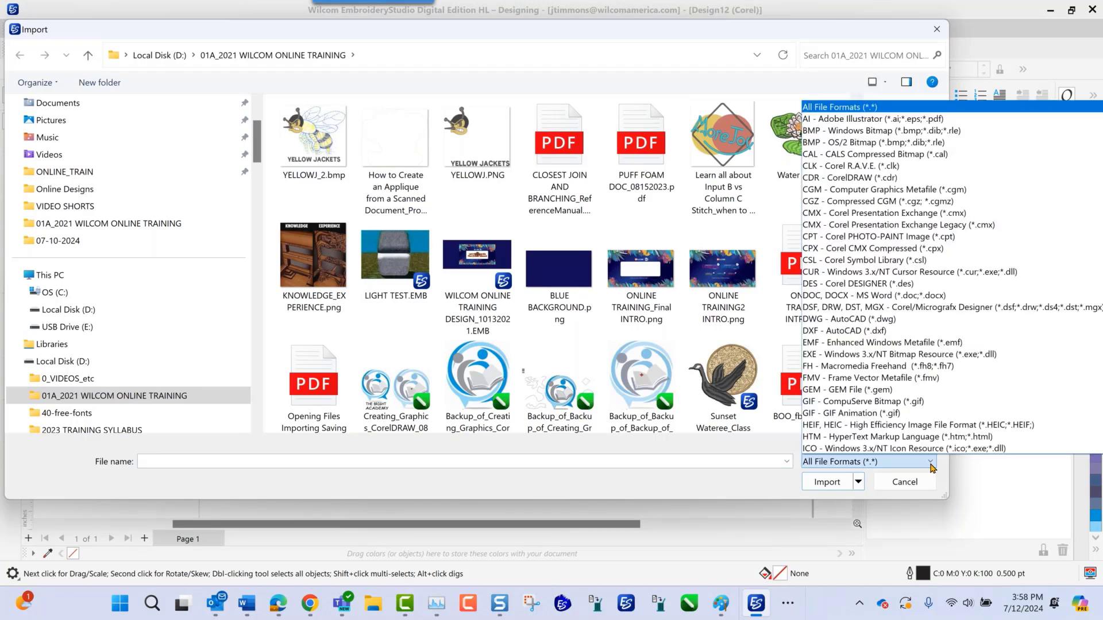
scroll(931, 362, "down", 7)
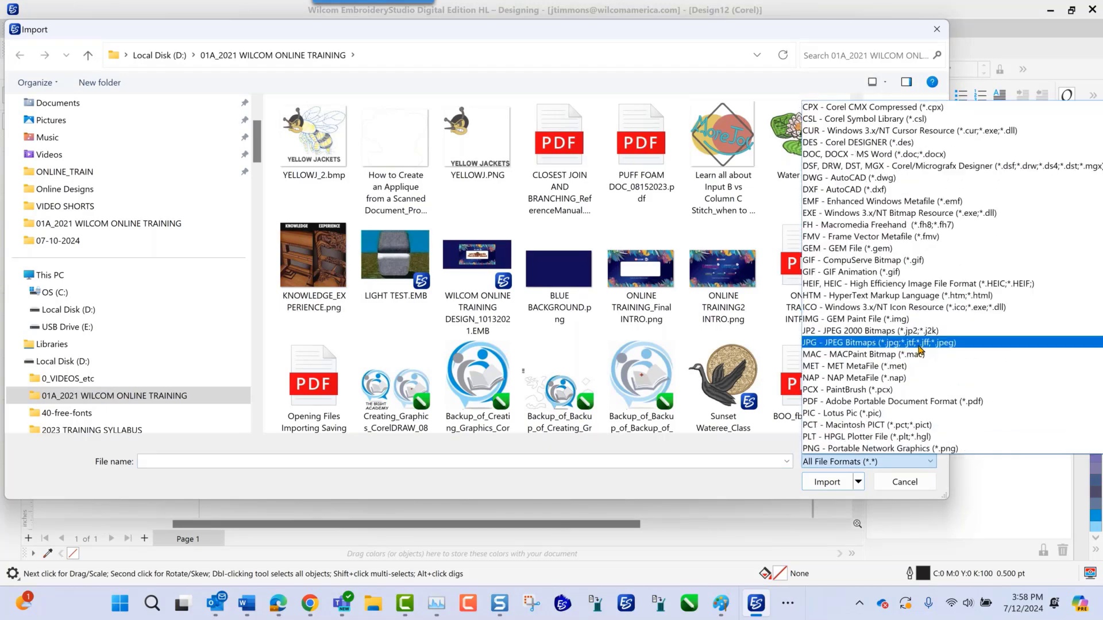
scroll(931, 363, "down", 7)
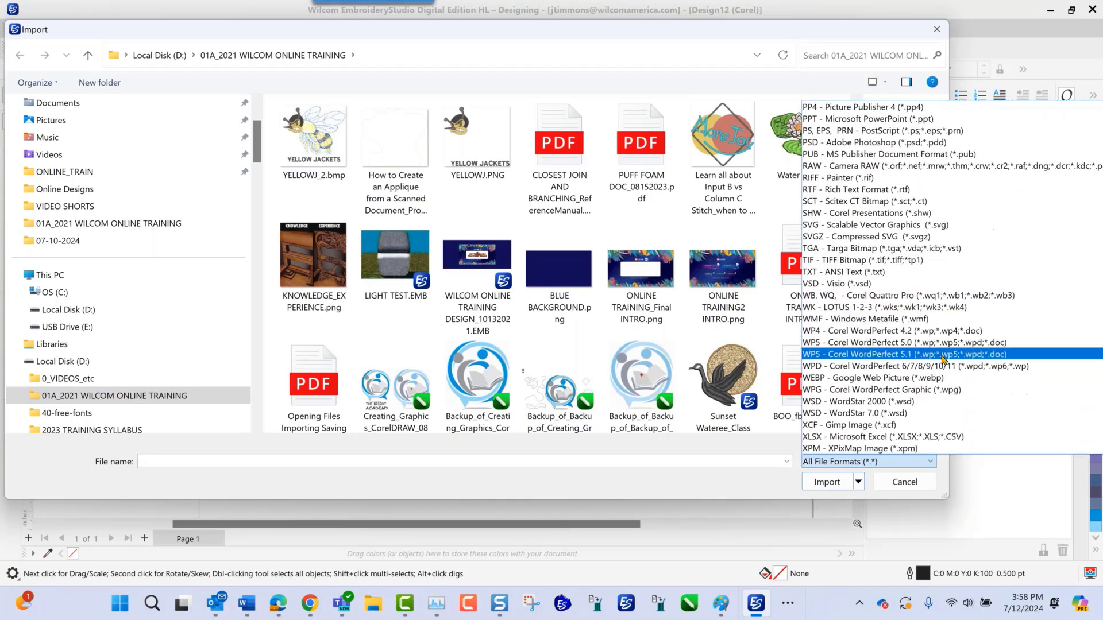
scroll(942, 356, "up", 10)
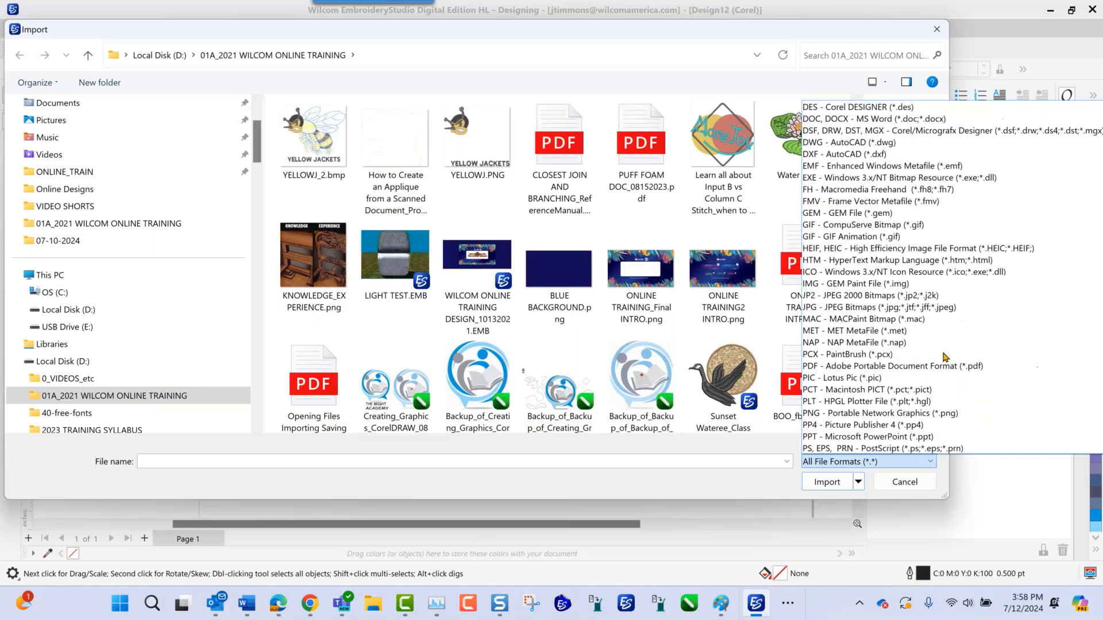
scroll(942, 356, "up", 4)
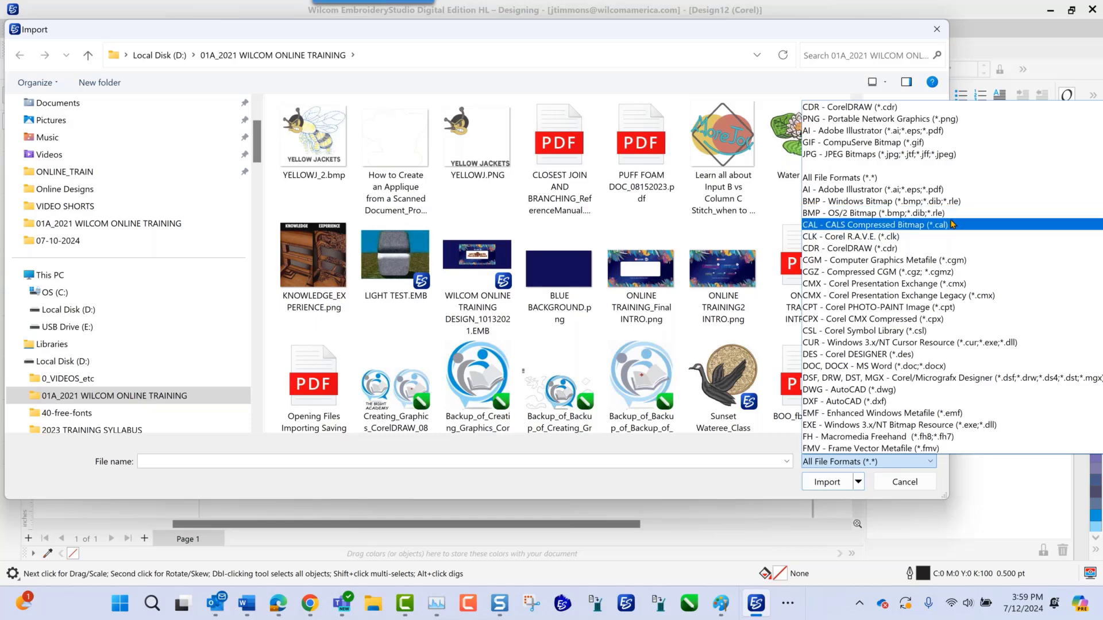
scroll(965, 310, "down", 10)
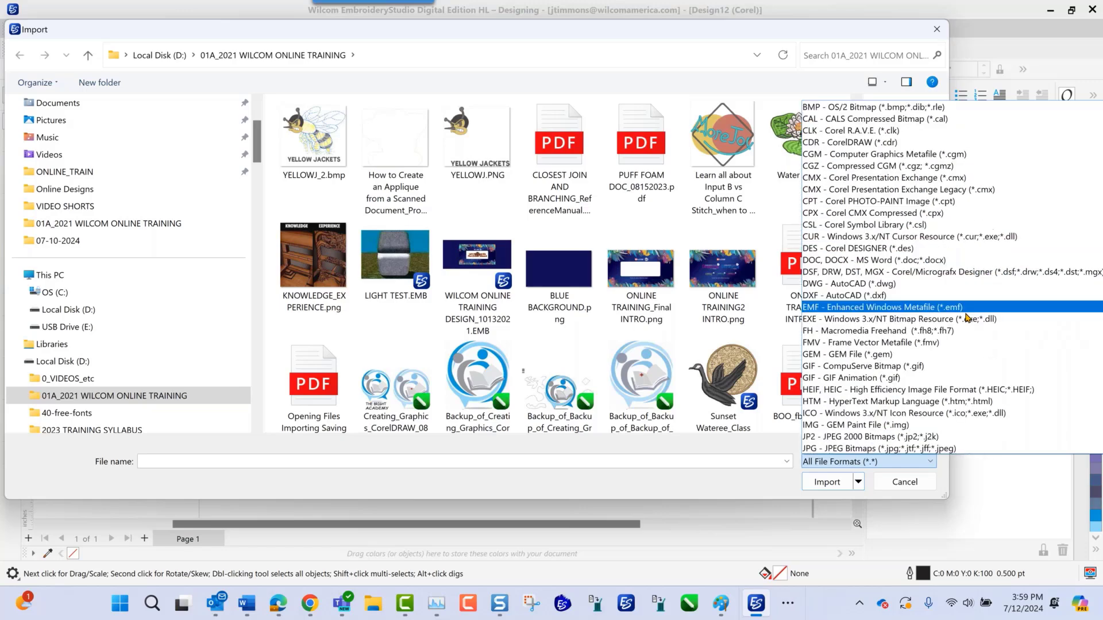
scroll(968, 338, "down", 4)
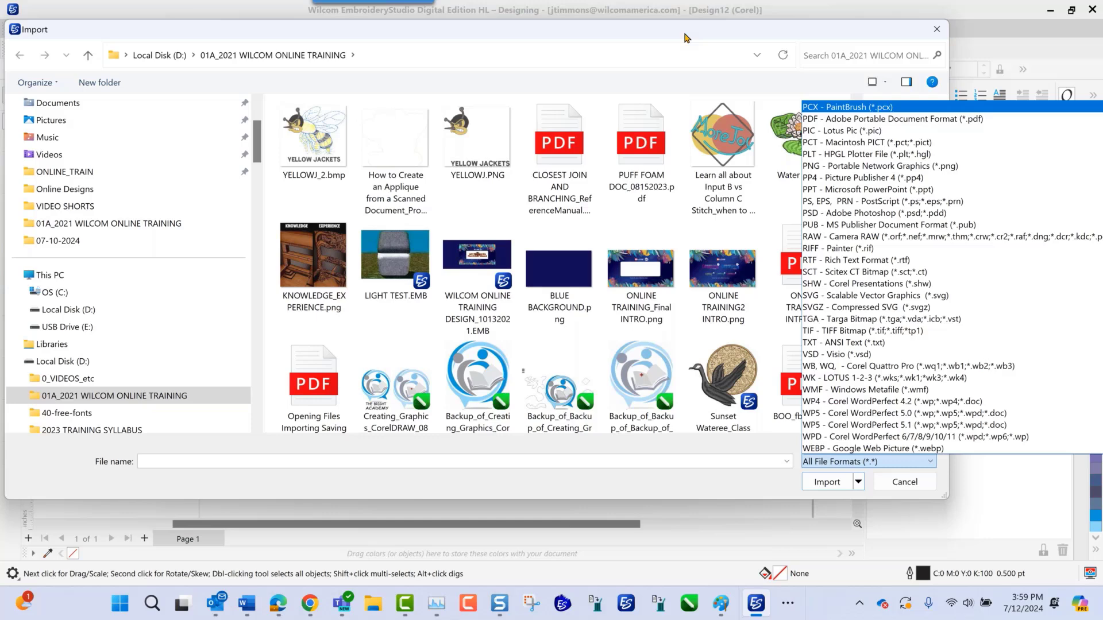
left_click(684, 38)
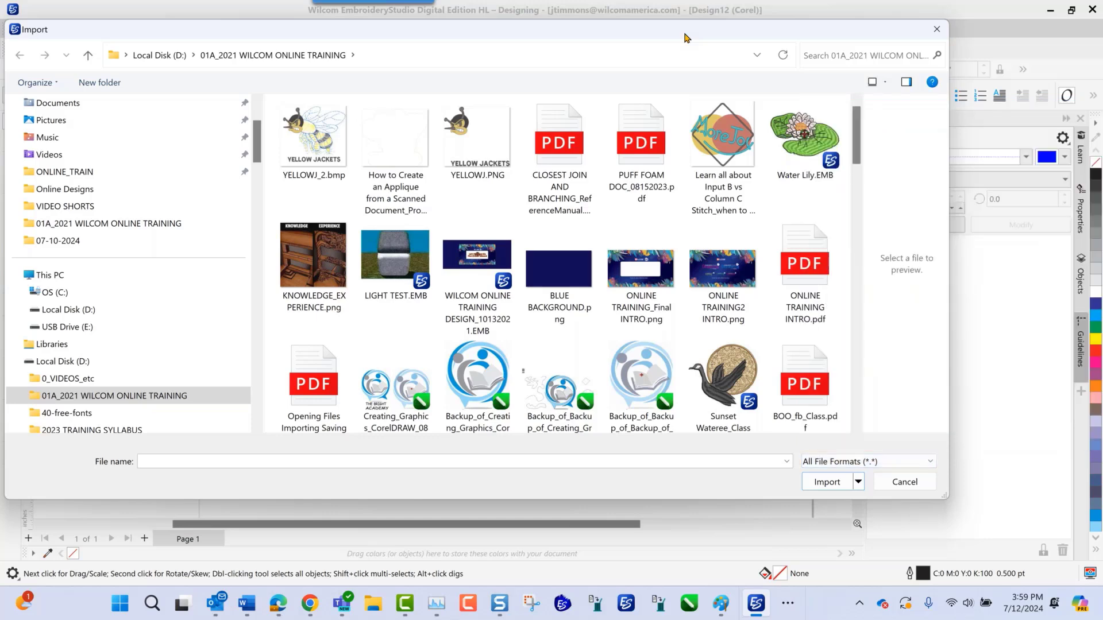